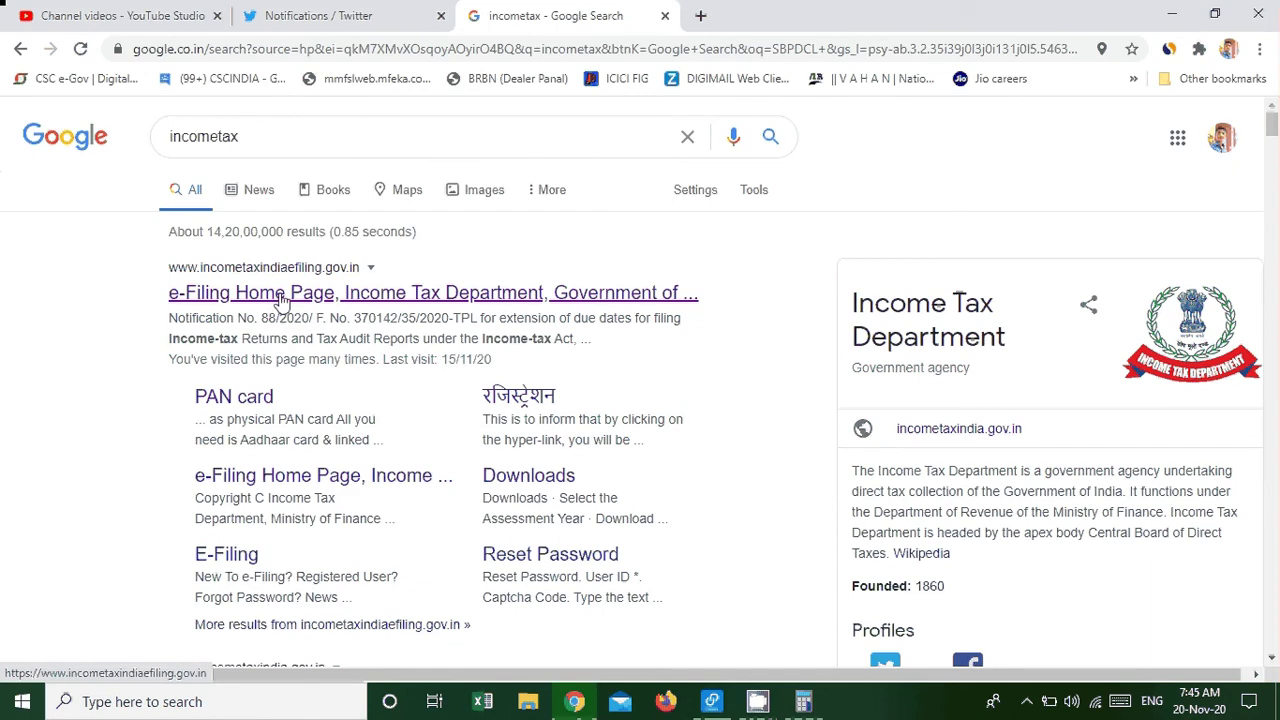
Open the e-Filing home page, close the ITR-1 announcement and scroll down to the Quick Links.
{"action": "left_click", "coordinate": [283, 296]}
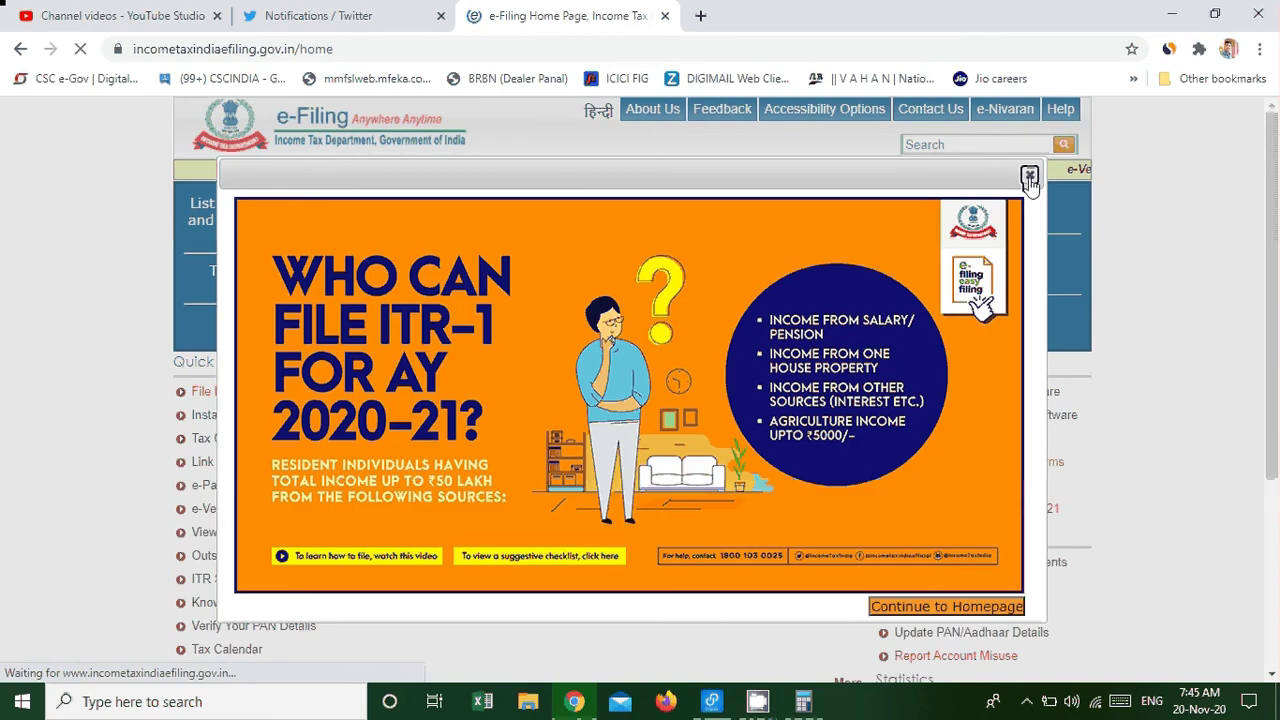
{"action": "left_click", "coordinate": [1030, 178]}
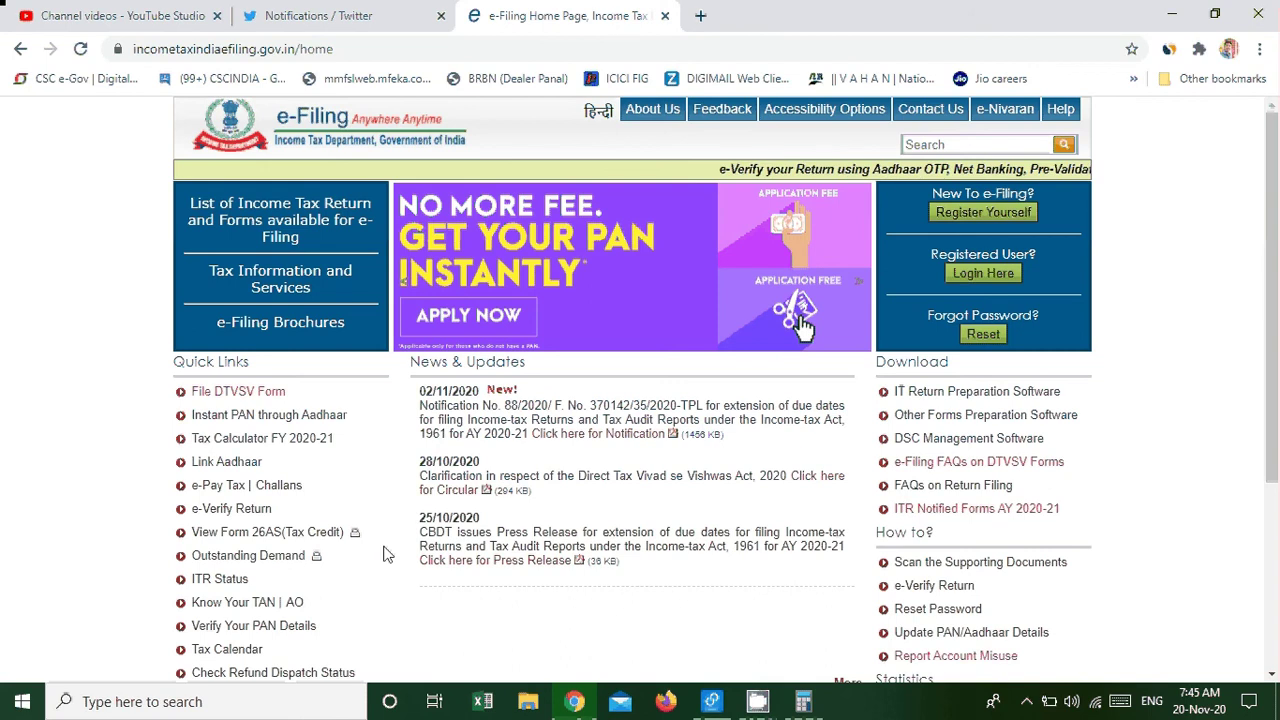
{"action": "scroll", "coordinate": [388, 555], "scroll_direction": "down", "scroll_amount": 3}
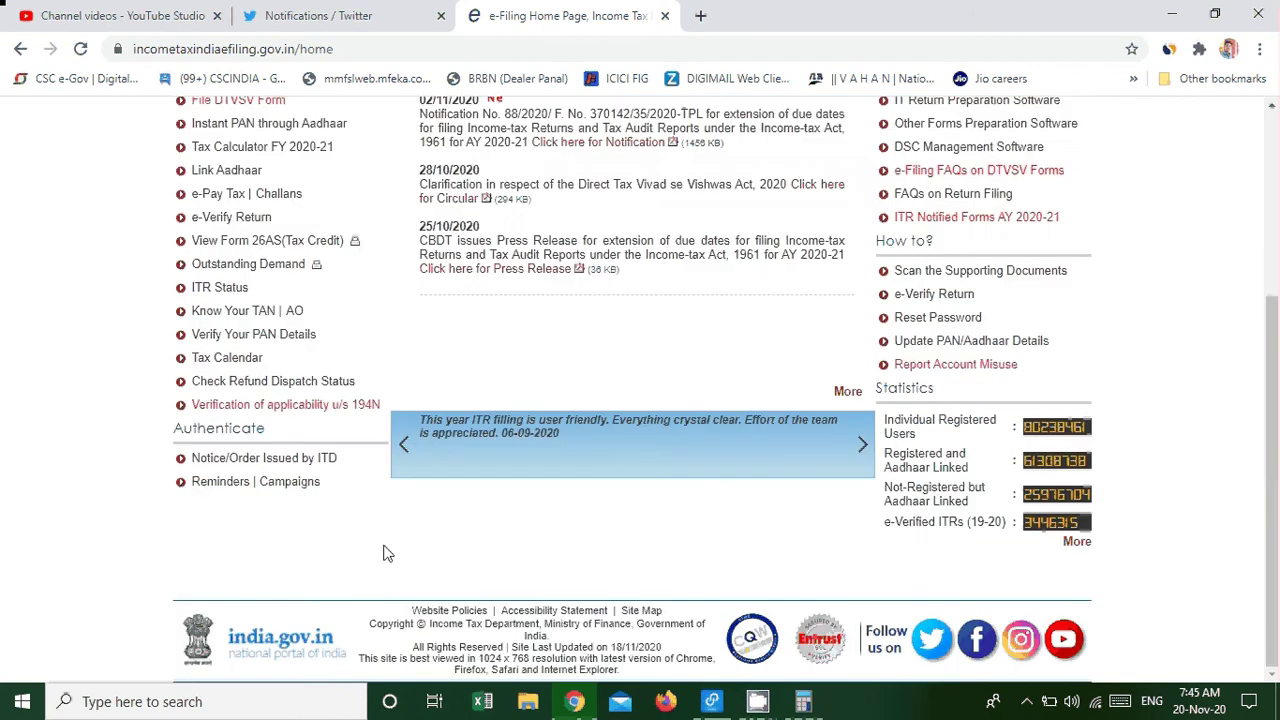
{"action": "scroll", "coordinate": [388, 555], "scroll_direction": "up", "scroll_amount": 3}
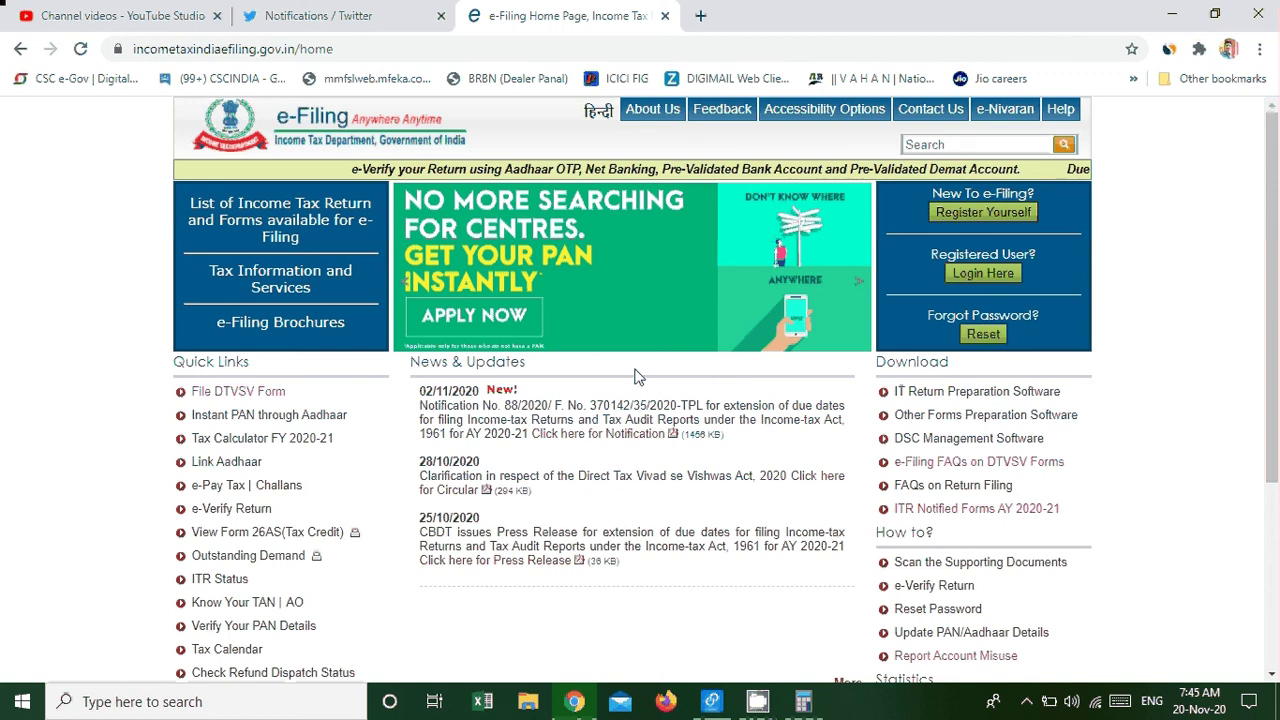
{"action": "scroll", "coordinate": [424, 465], "scroll_direction": "down", "scroll_amount": 3}
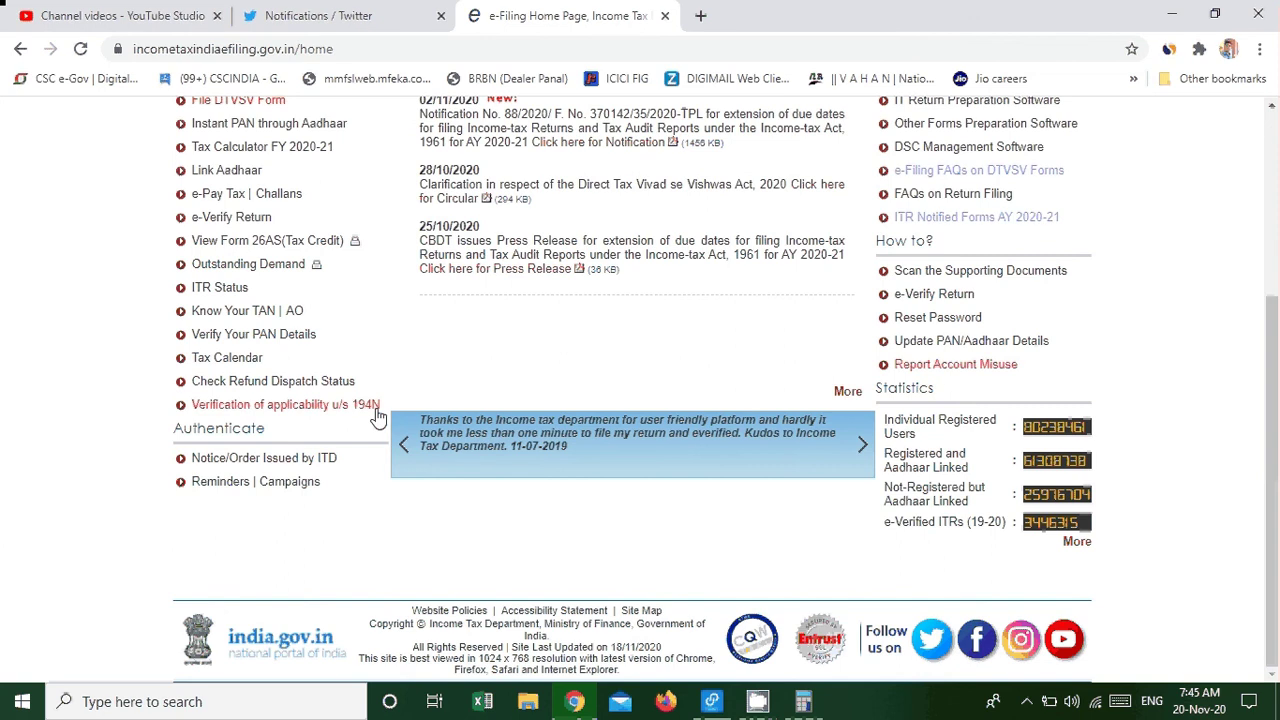
Open the u/s 194N form, enter the PAN and mobile number, accept the declaration, and continue.
{"action": "left_click", "coordinate": [317, 414]}
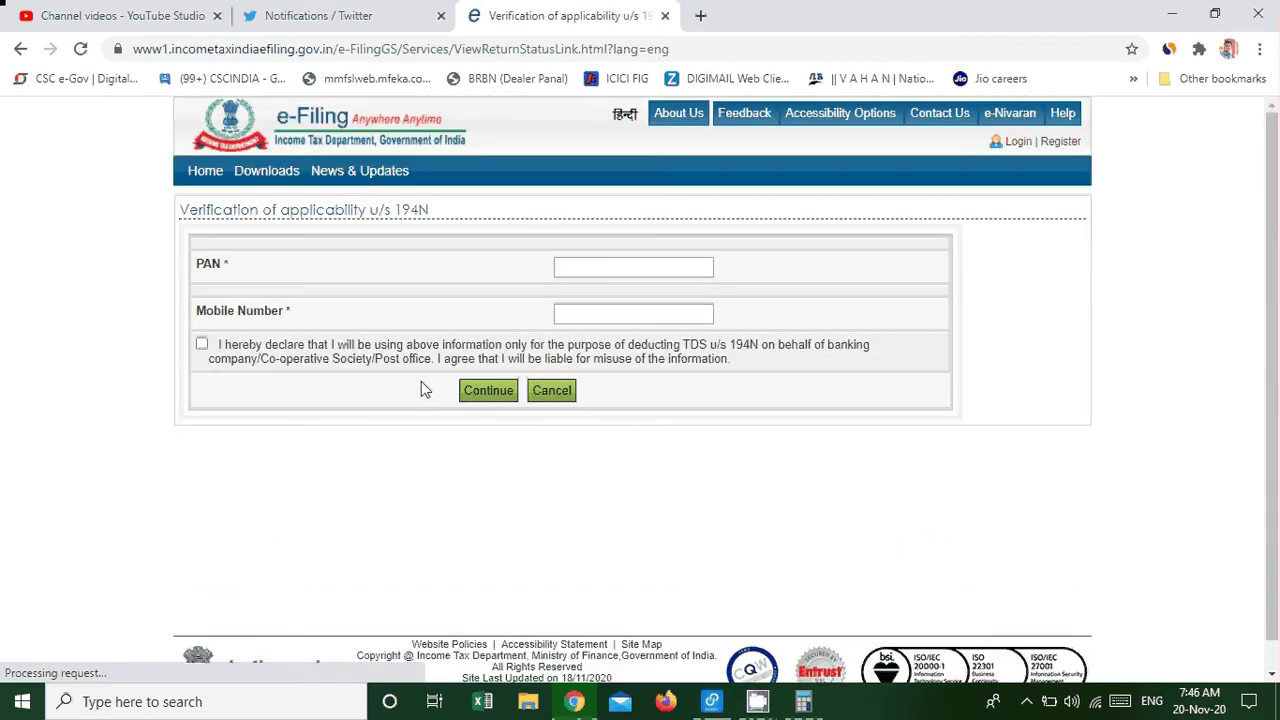
{"action": "left_click", "coordinate": [594, 265]}
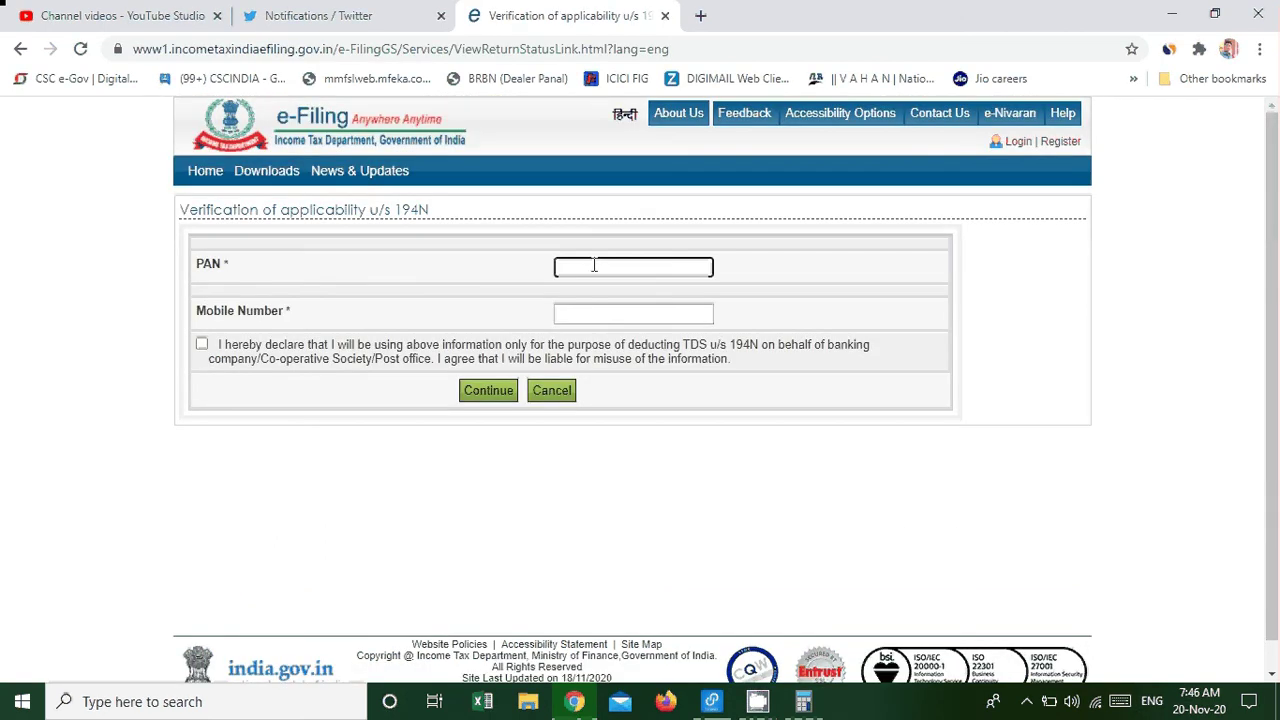
{"action": "left_click", "coordinate": [594, 313]}
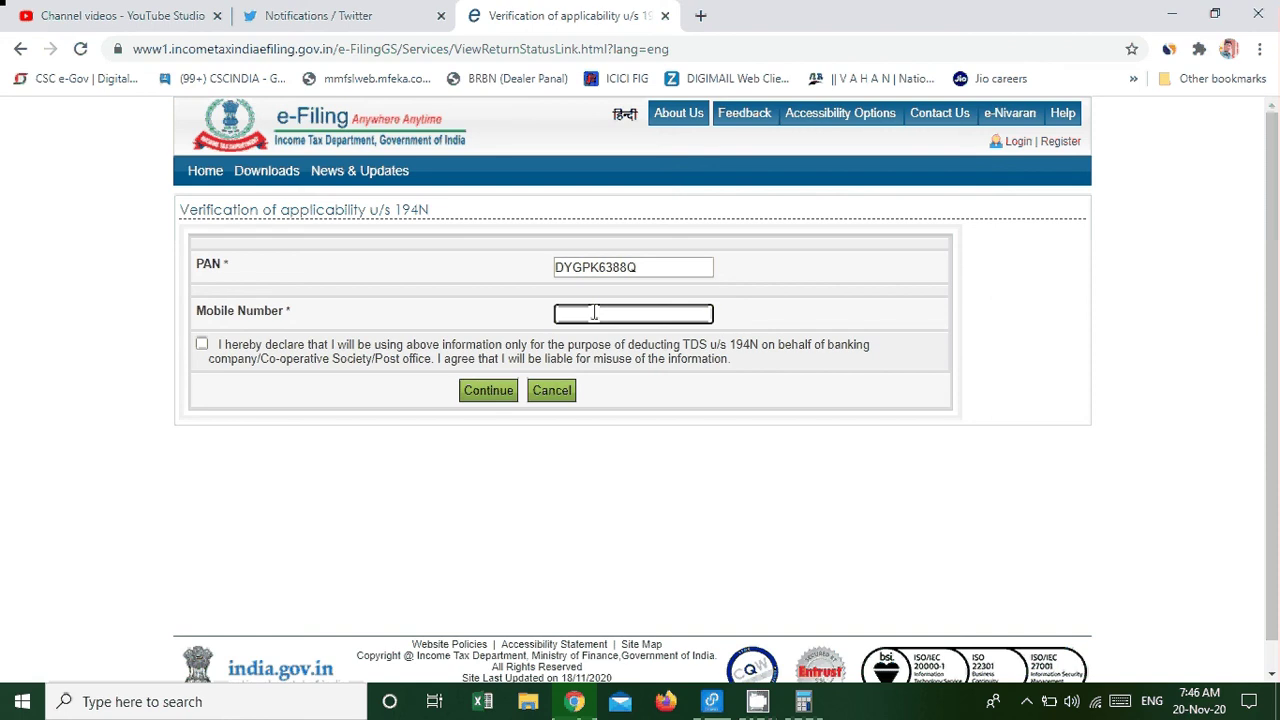
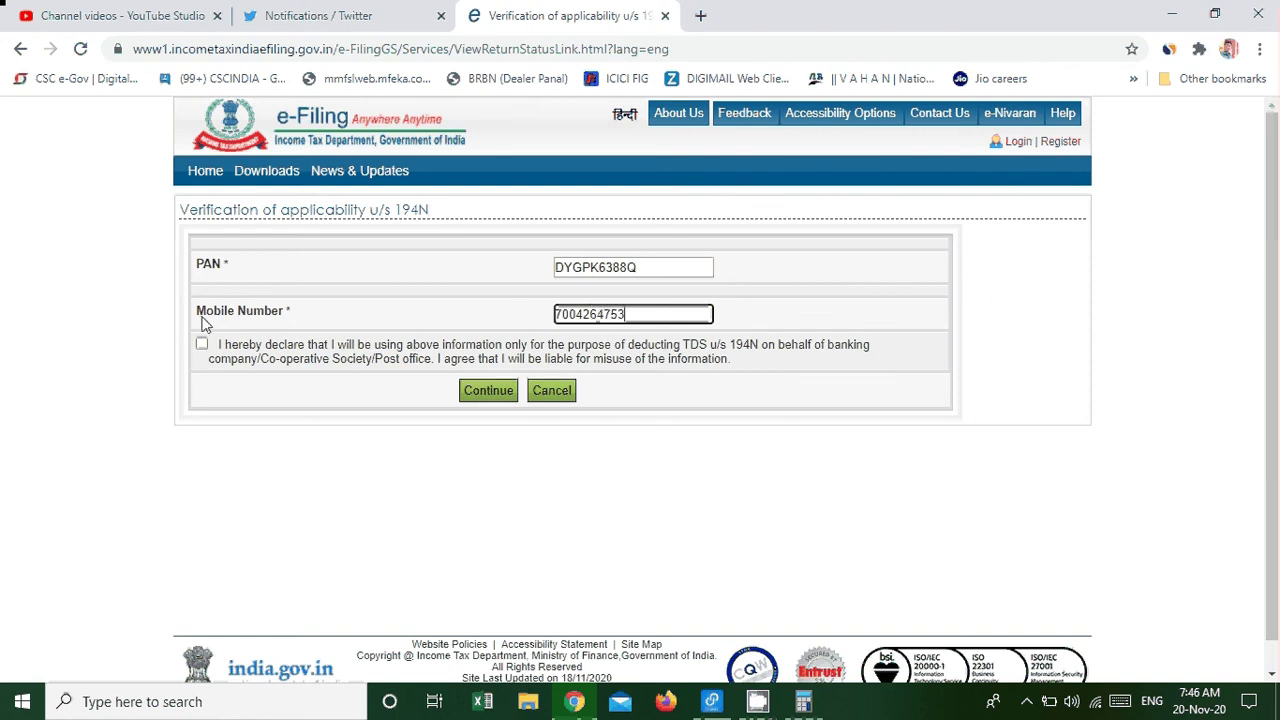
{"action": "left_click", "coordinate": [202, 343]}
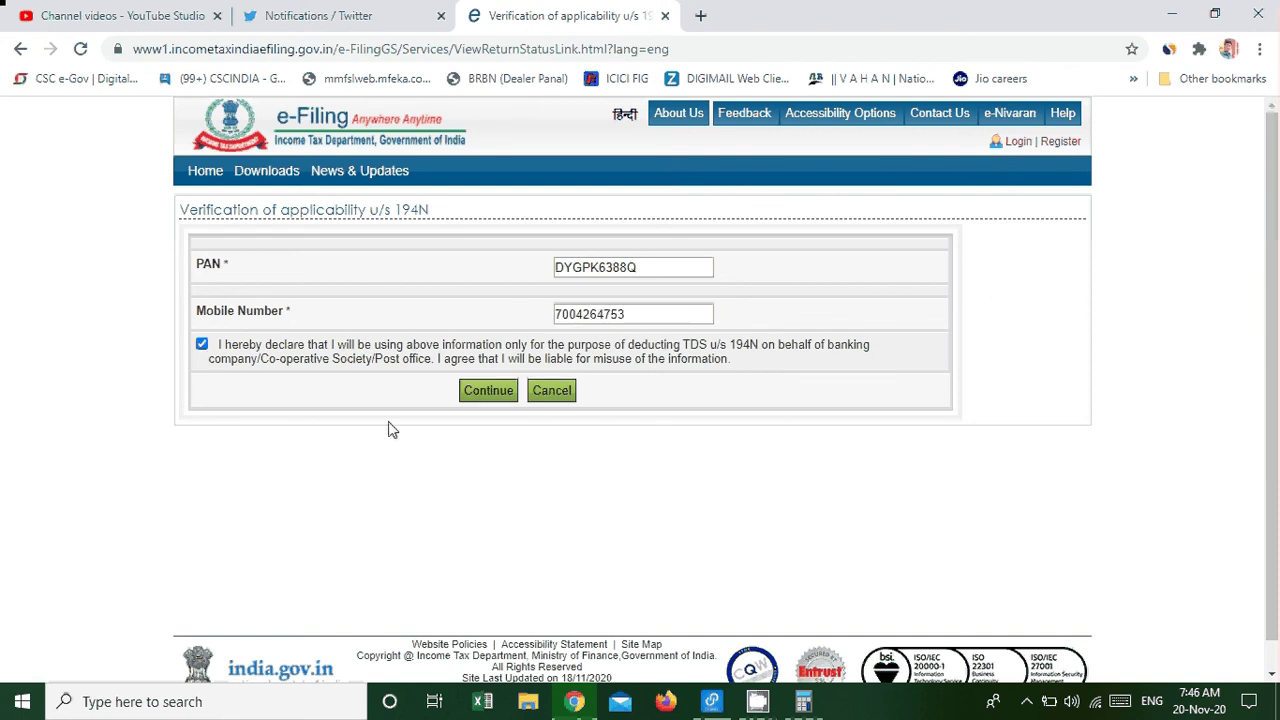
{"action": "left_click", "coordinate": [476, 398]}
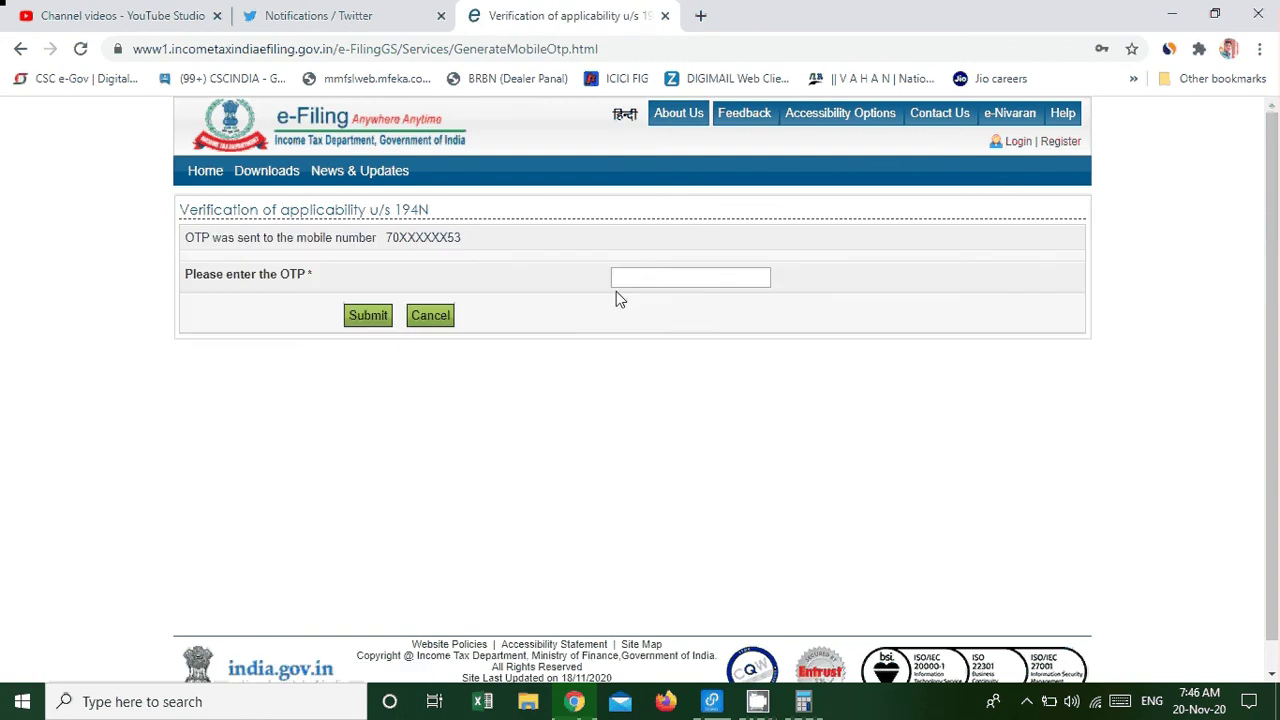
{"action": "left_click", "coordinate": [655, 277]}
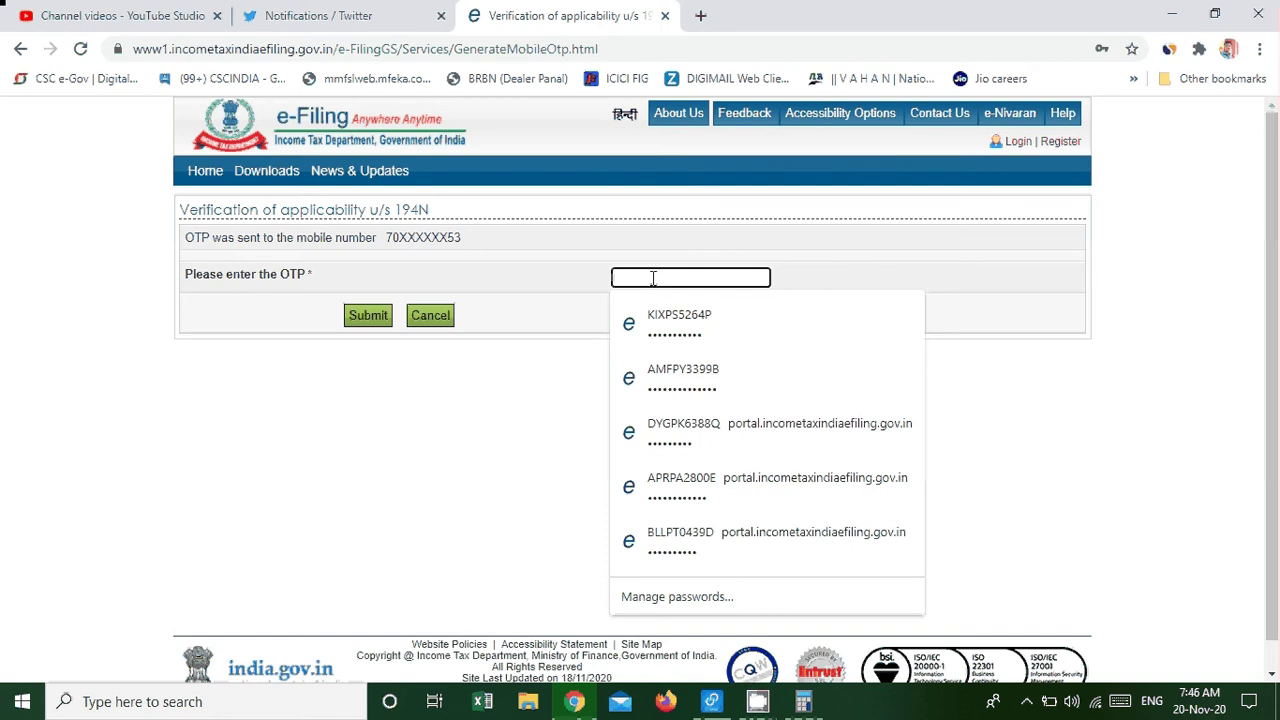
{"action": "left_click", "coordinate": [519, 299]}
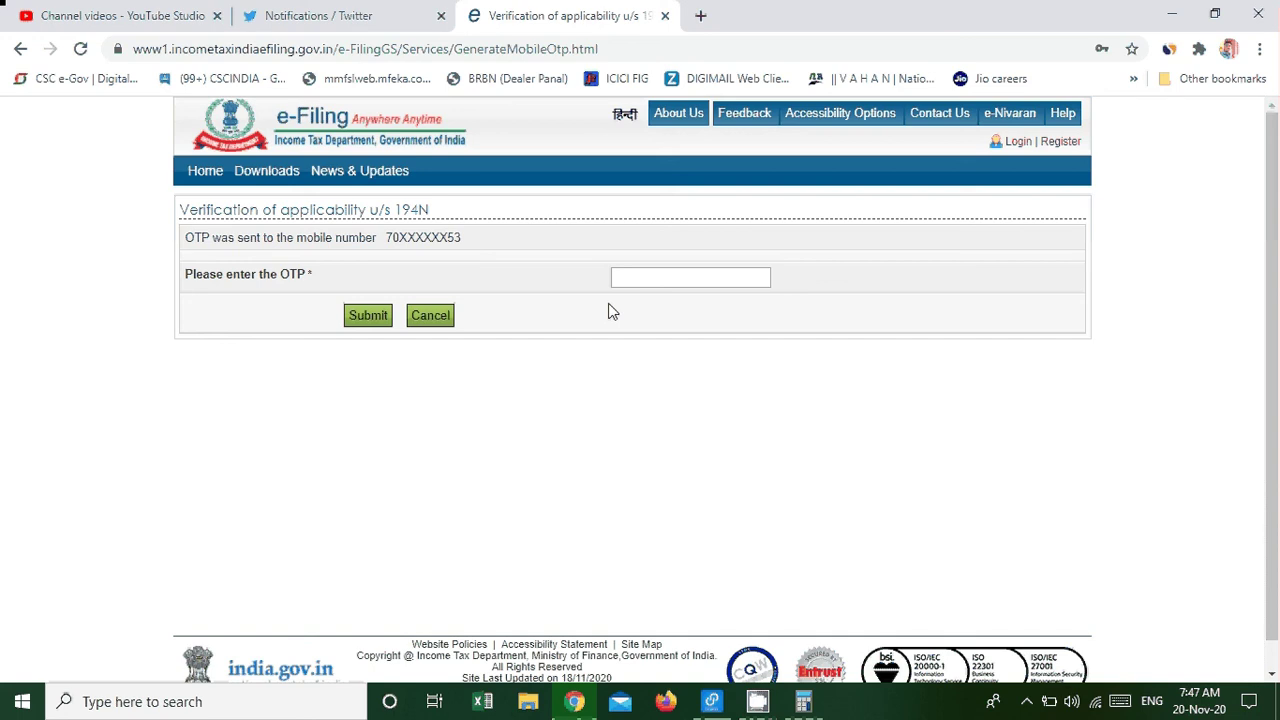
Return to the home page, close the ITR-1 popup and reopen the 194N verification form.
{"action": "left_click", "coordinate": [204, 184]}
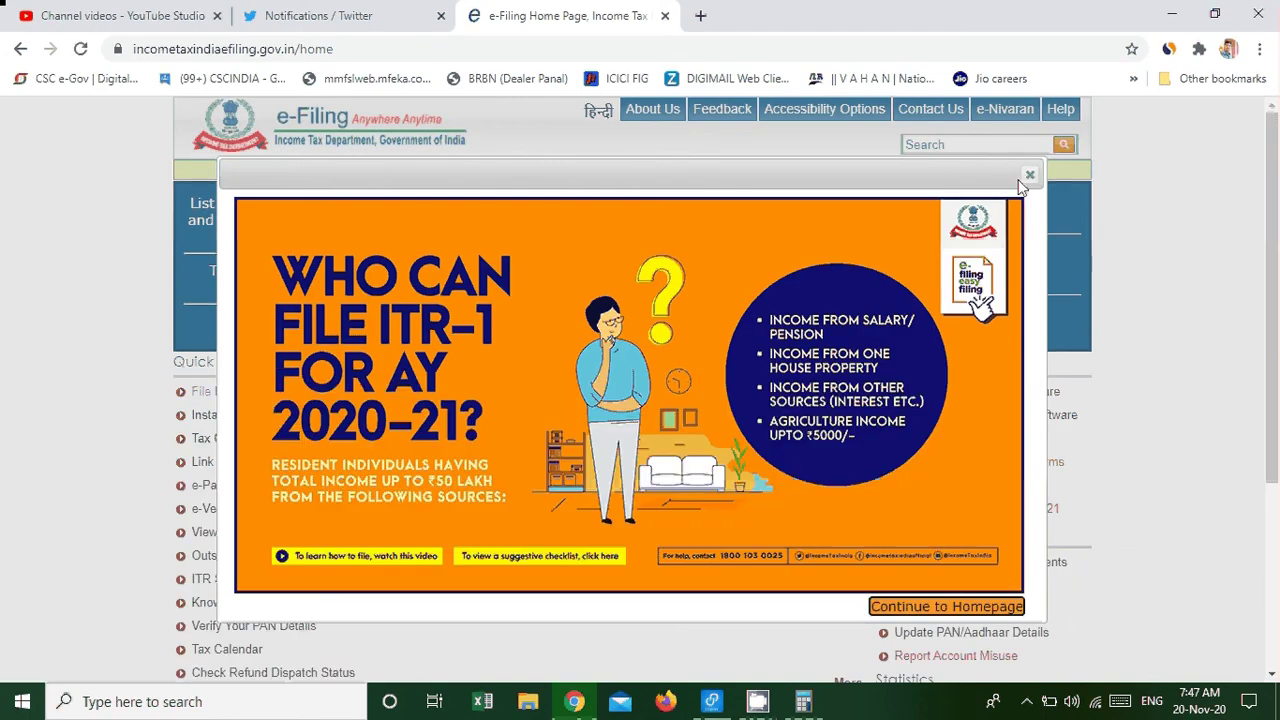
{"action": "left_click", "coordinate": [1028, 177]}
{"action": "scroll", "coordinate": [283, 525], "scroll_direction": "down", "scroll_amount": 2}
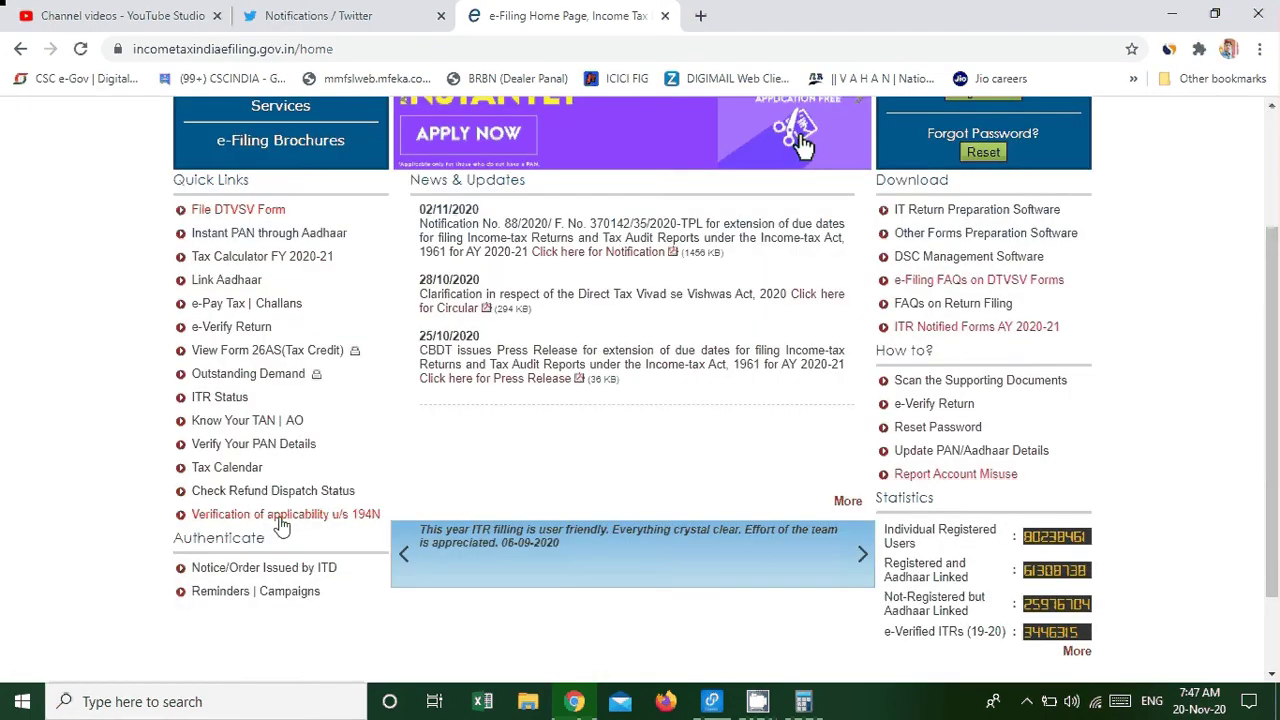
{"action": "scroll", "coordinate": [283, 525], "scroll_direction": "down", "scroll_amount": 2}
{"action": "left_click", "coordinate": [237, 408]}
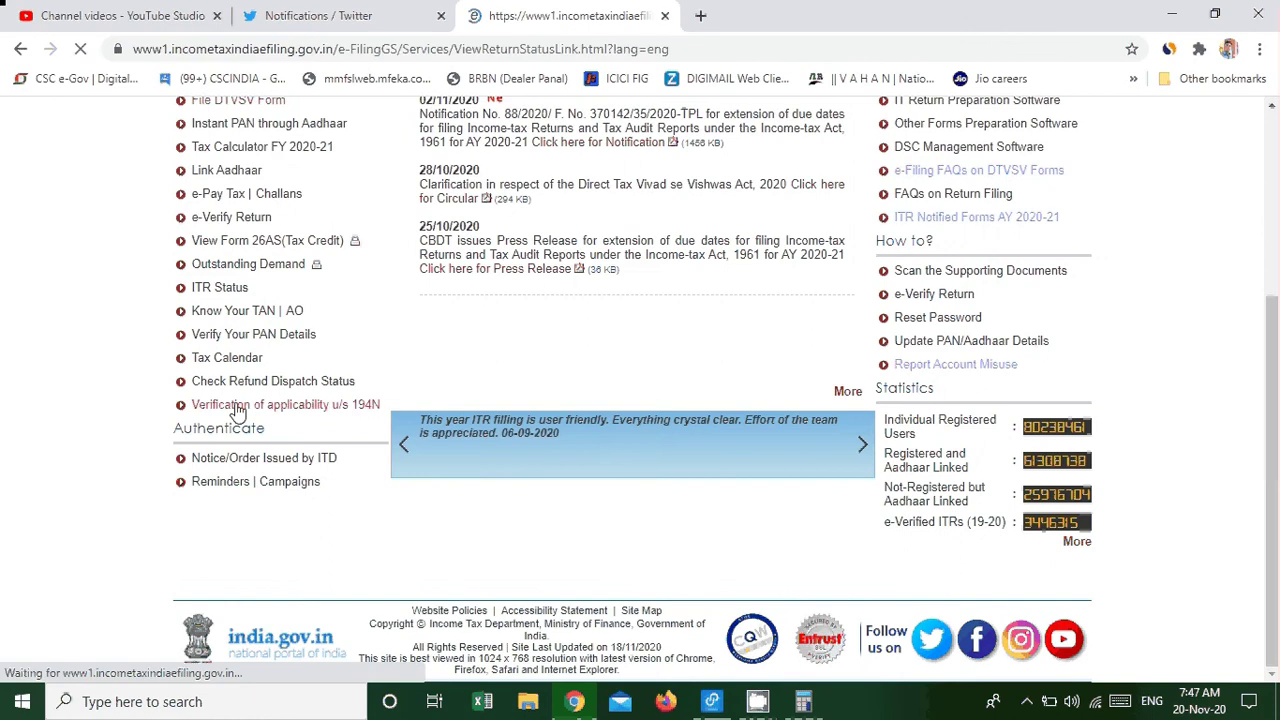
Enter the PAN and mobile number with its last digit corrected, accept the declaration, and continue.
{"action": "left_click", "coordinate": [582, 268]}
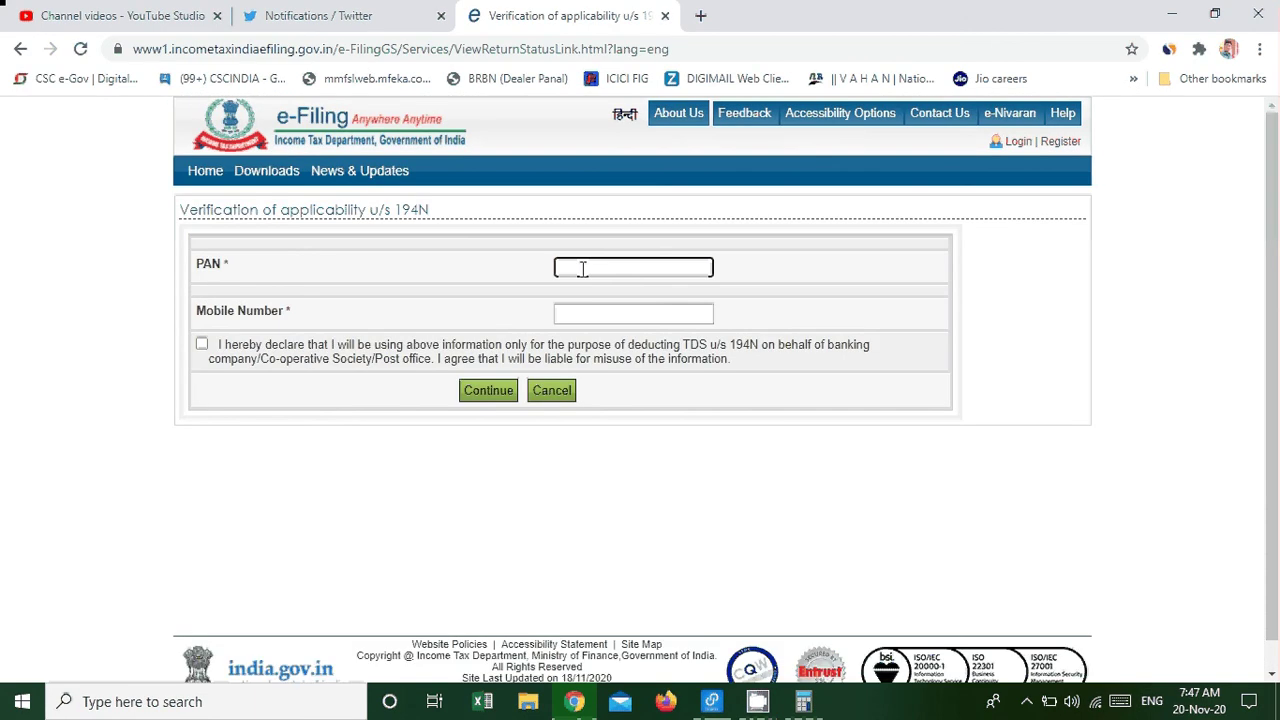
{"action": "key", "text": "Tab"}
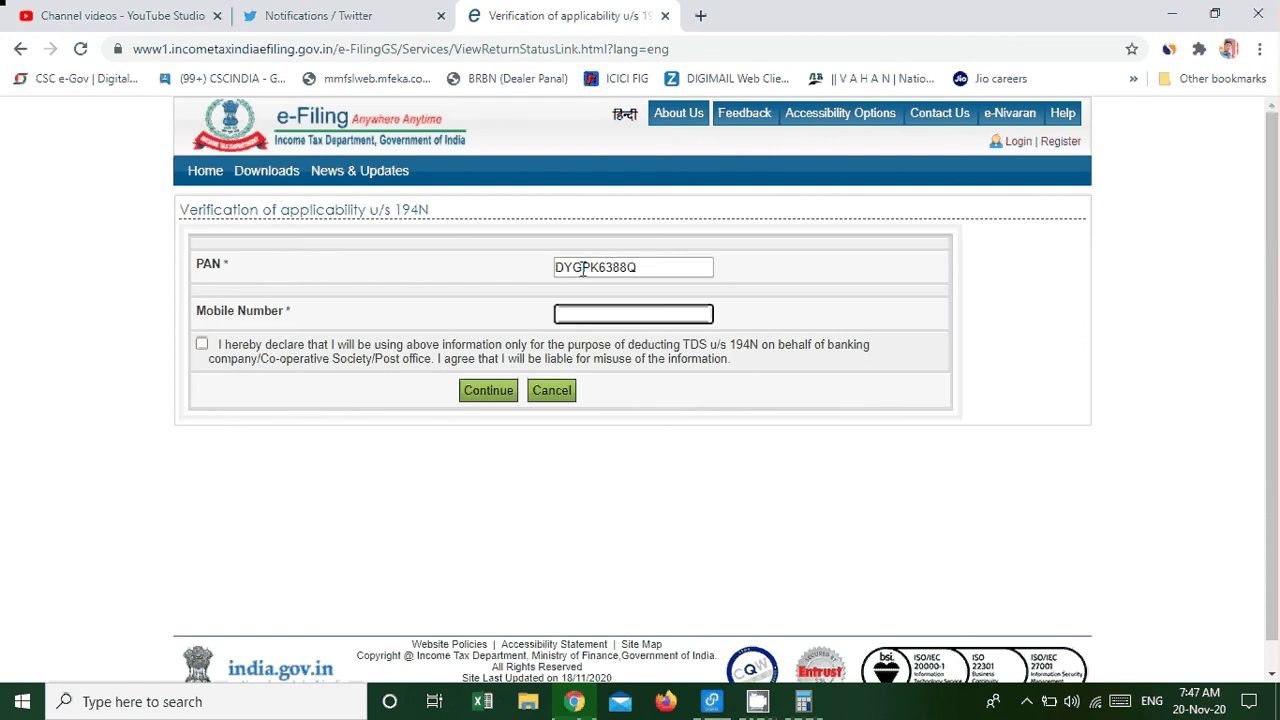
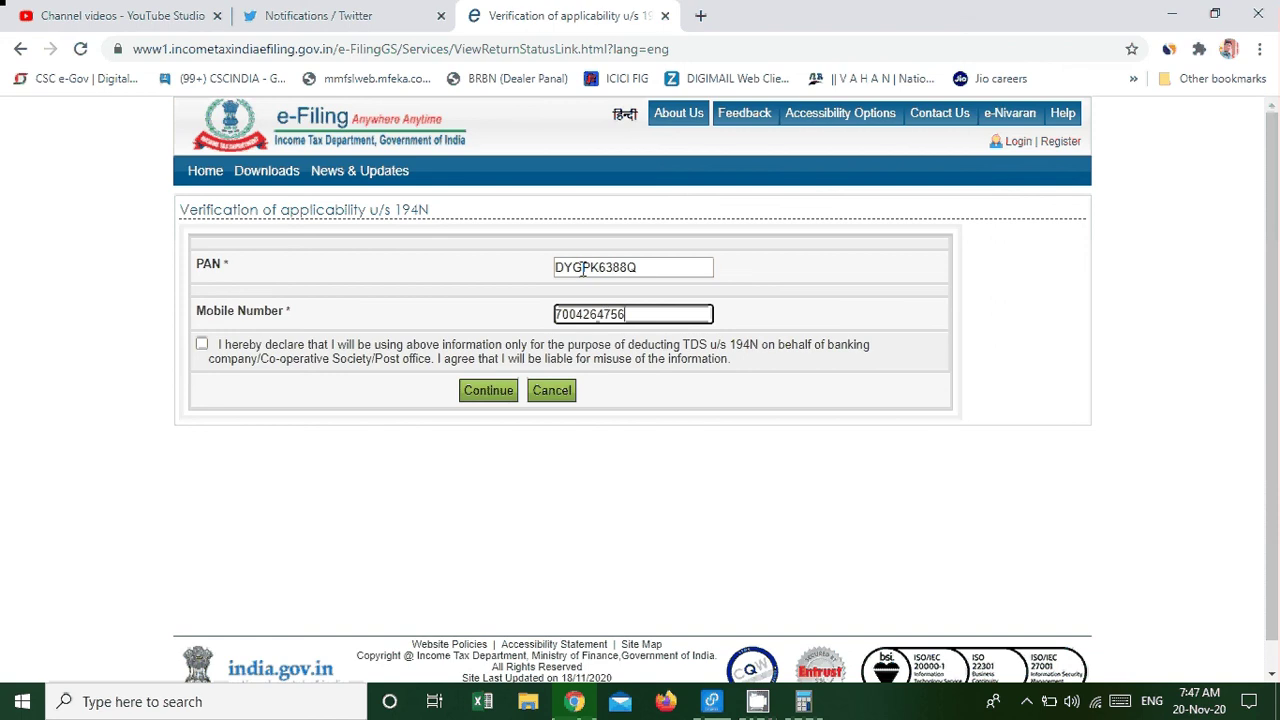
{"action": "left_click", "coordinate": [201, 343]}
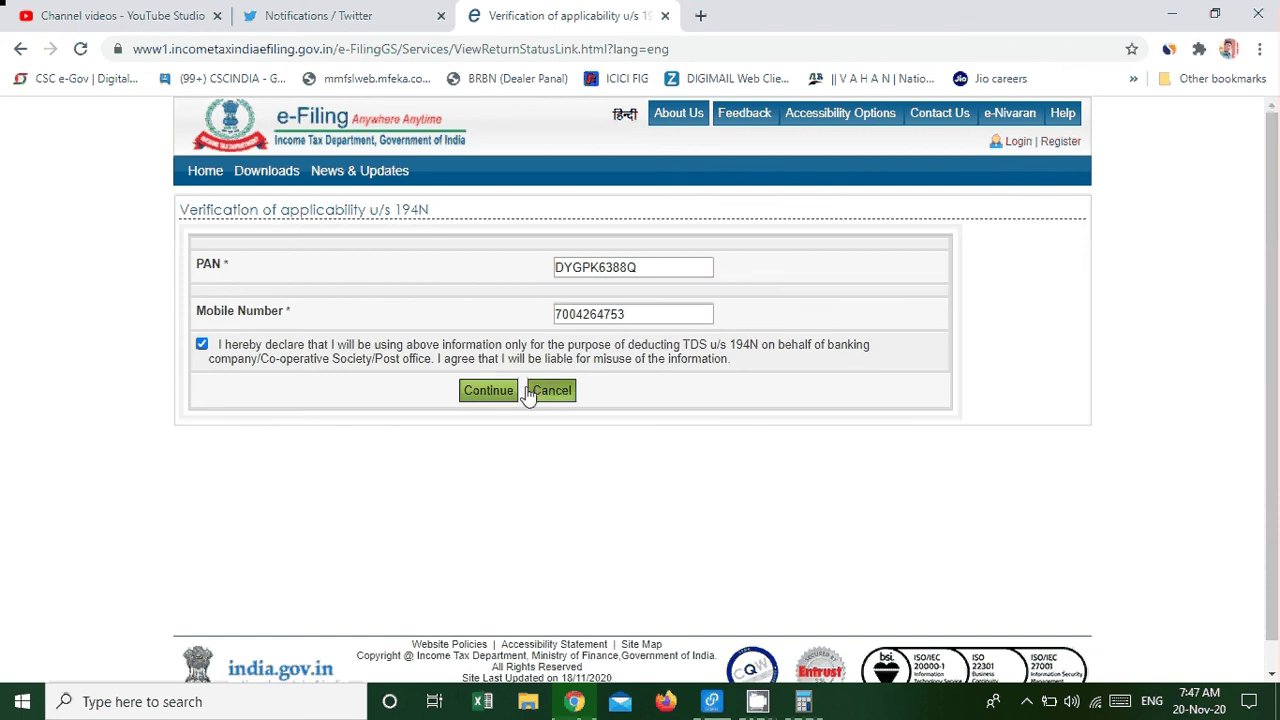
{"action": "left_click", "coordinate": [489, 392]}
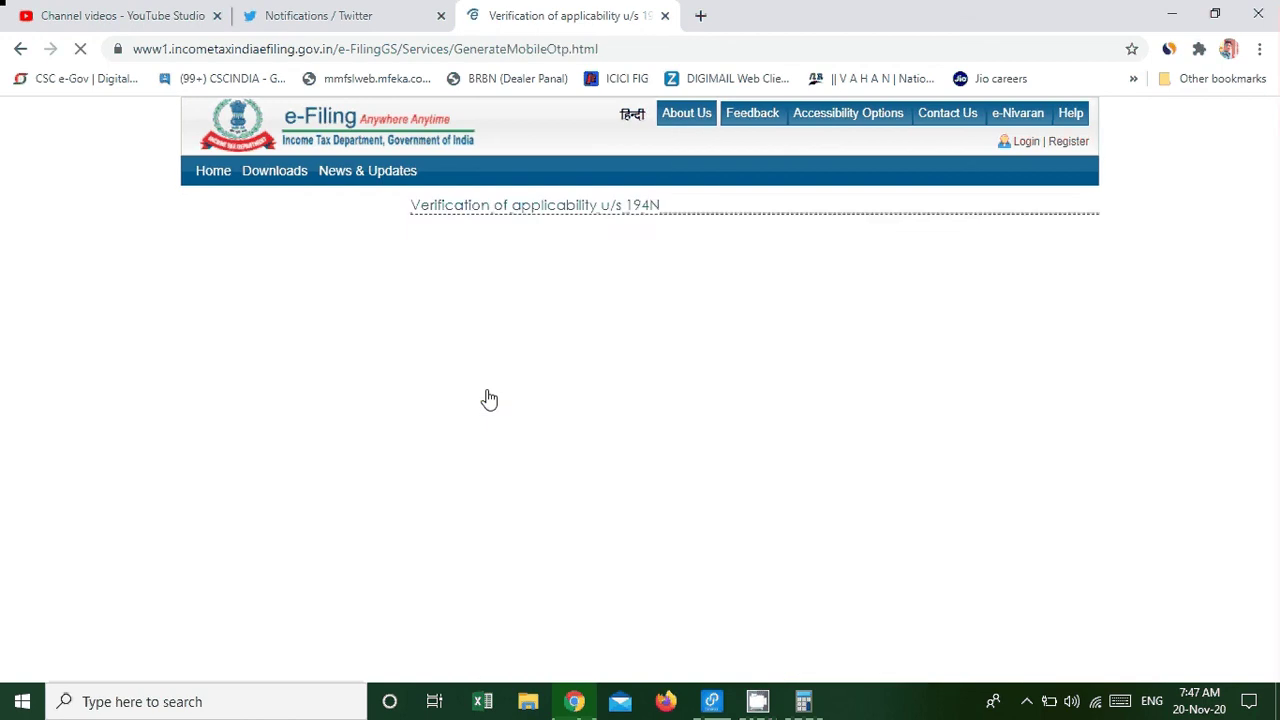
{"action": "left_click", "coordinate": [673, 278]}
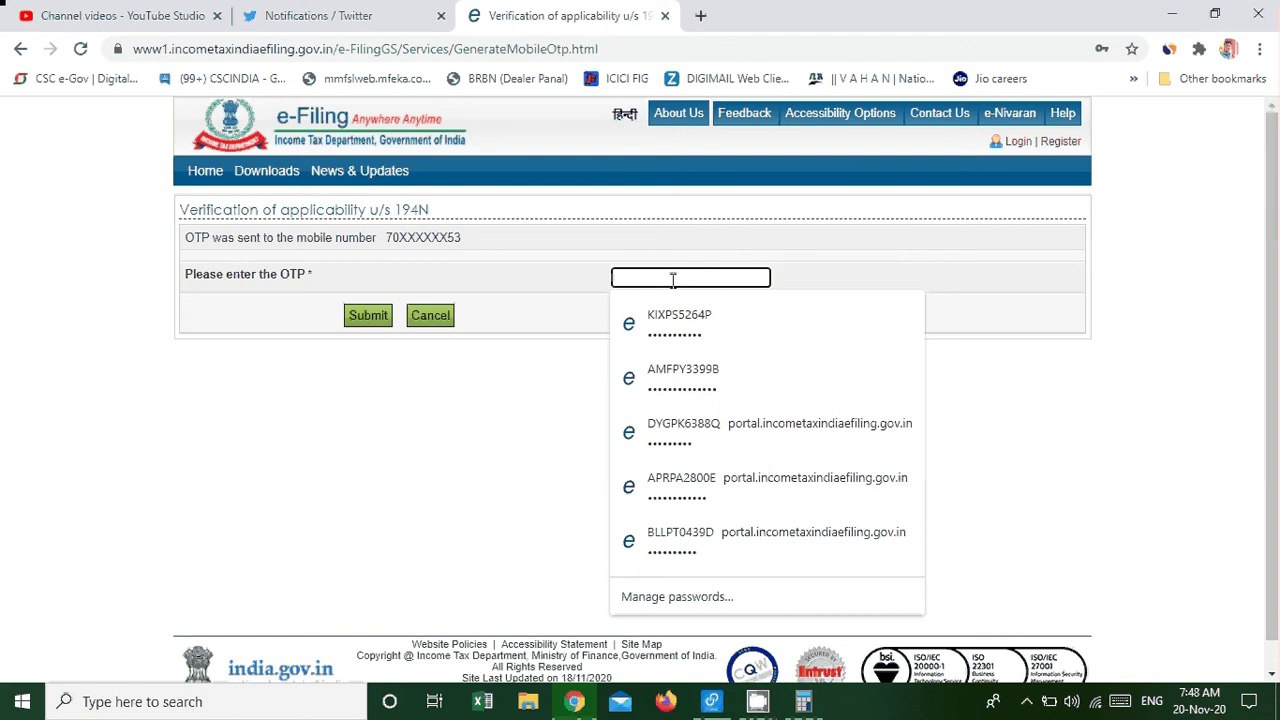
{"action": "left_click", "coordinate": [1176, 373]}
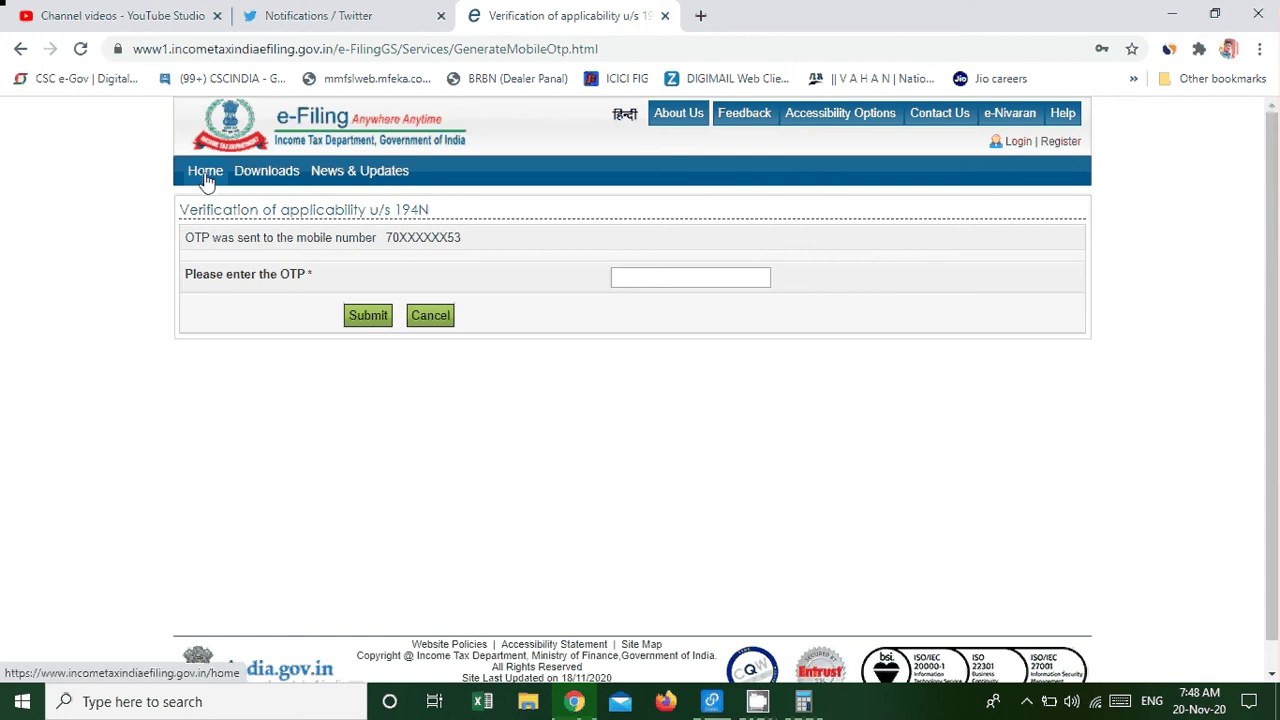
Go back home, dismiss the ITR-1 popup and open the 194N applicability form.
{"action": "left_click", "coordinate": [205, 172]}
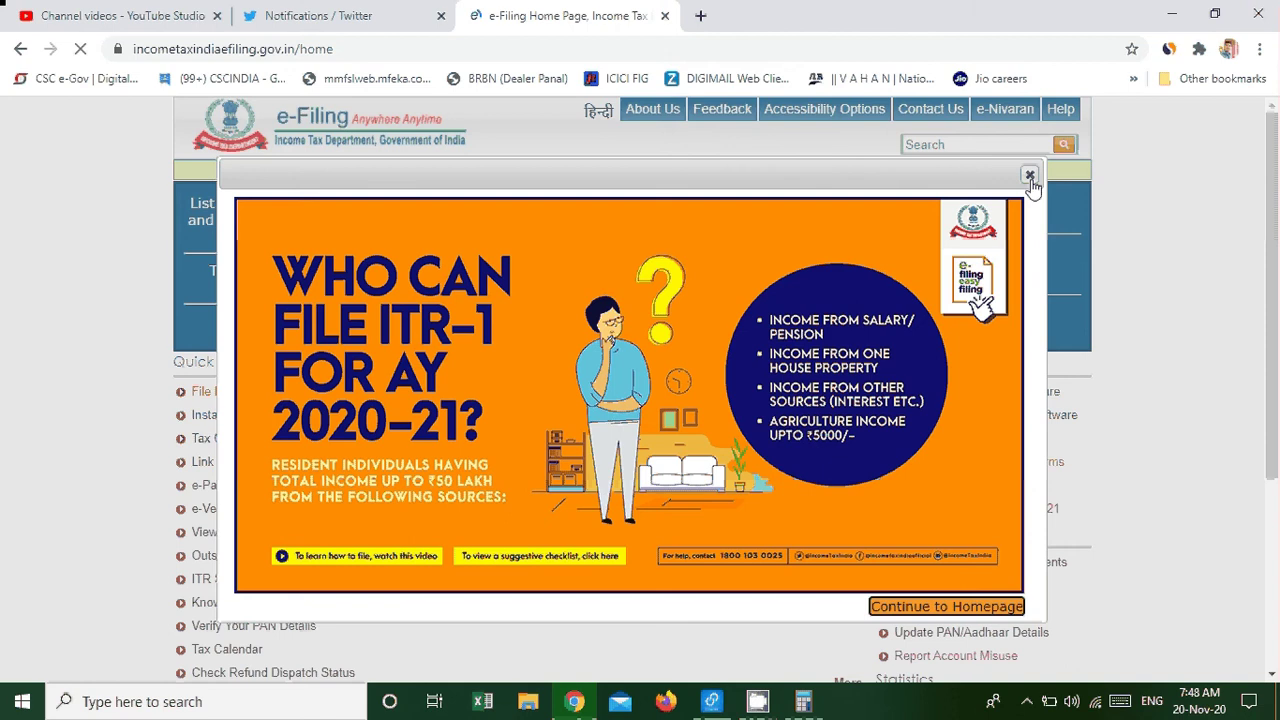
{"action": "left_click", "coordinate": [1030, 177]}
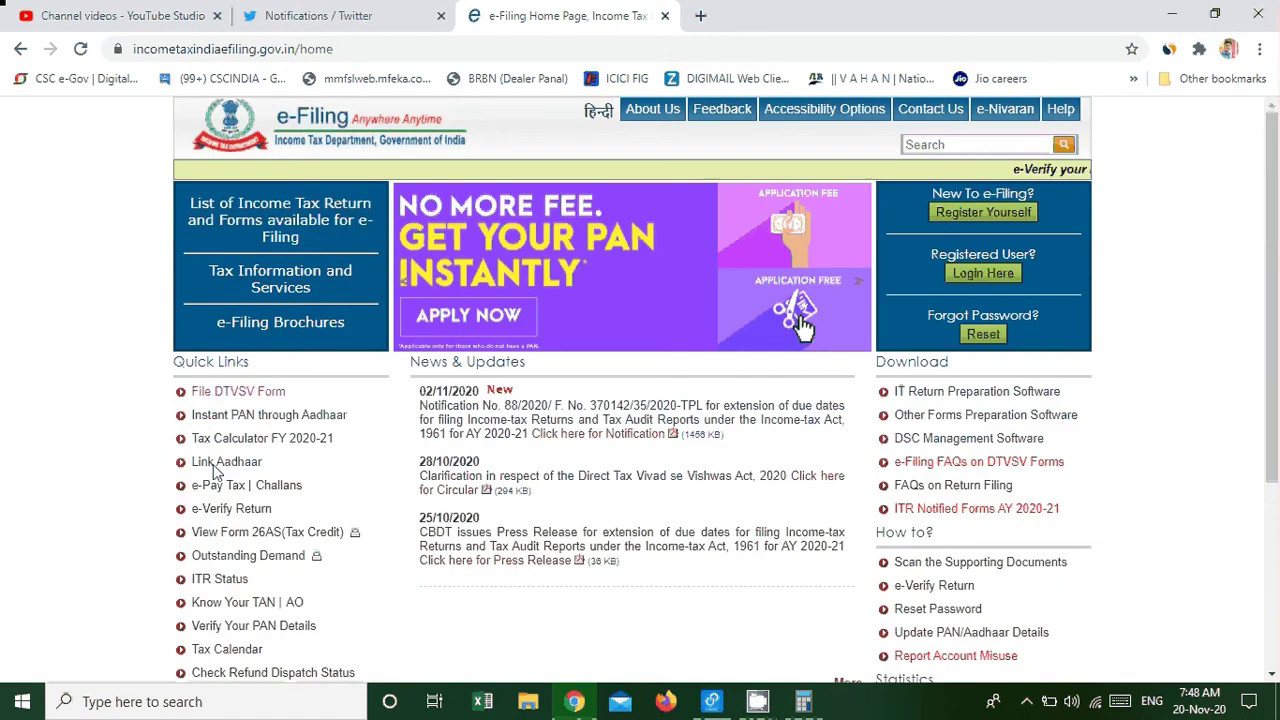
{"action": "scroll", "coordinate": [213, 470], "scroll_direction": "down", "scroll_amount": 3}
{"action": "left_click", "coordinate": [271, 405]}
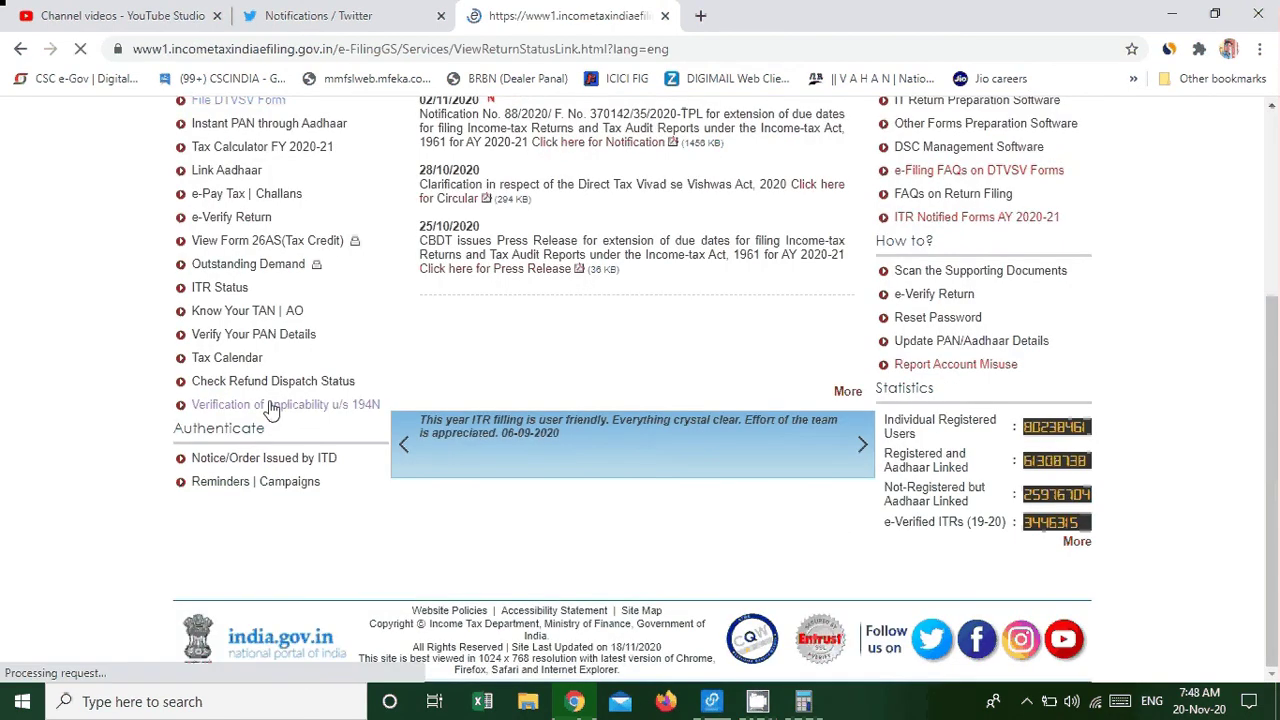
Enter the PAN and a different mobile number, accept the declaration, and continue.
{"action": "left_click", "coordinate": [591, 267]}
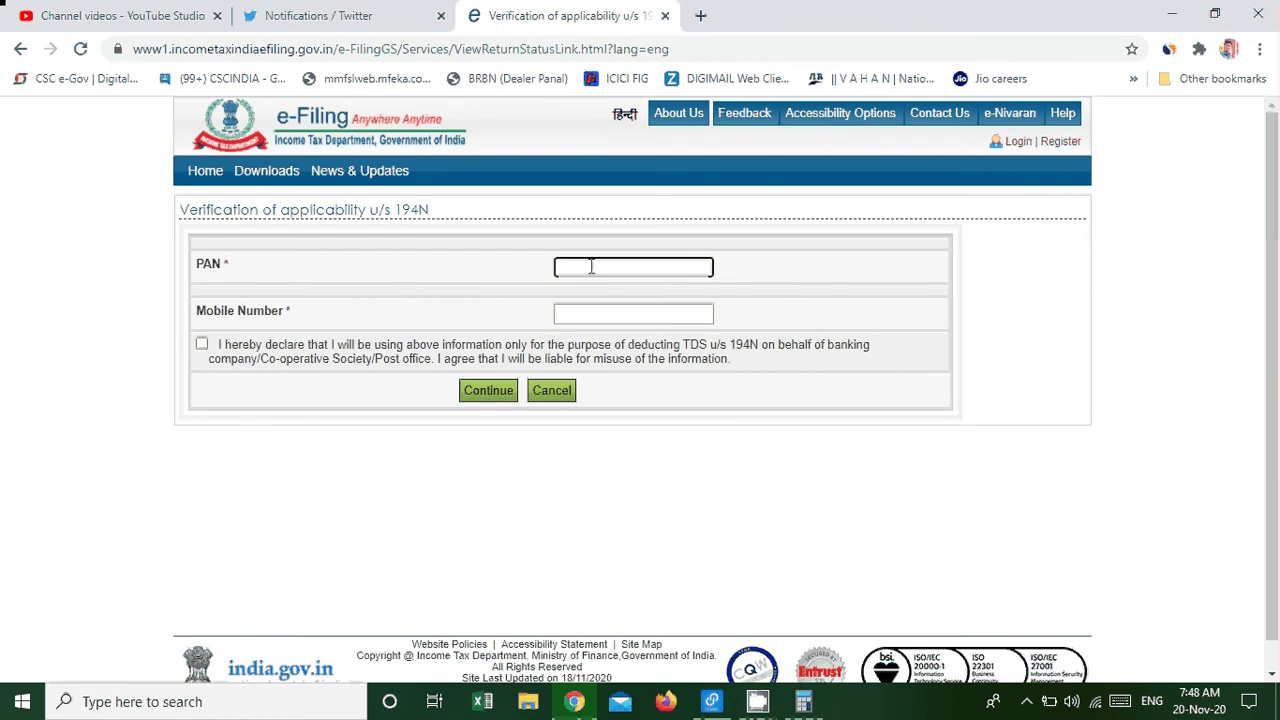
{"action": "key", "text": "Tab"}
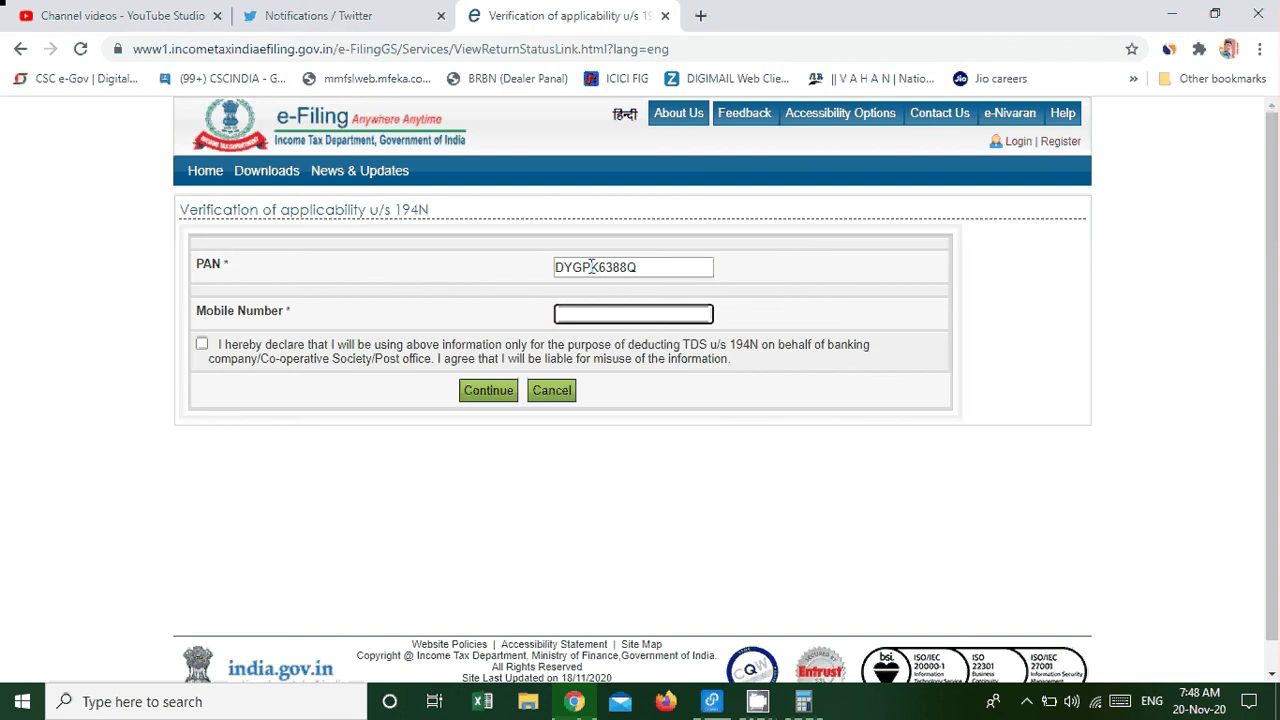
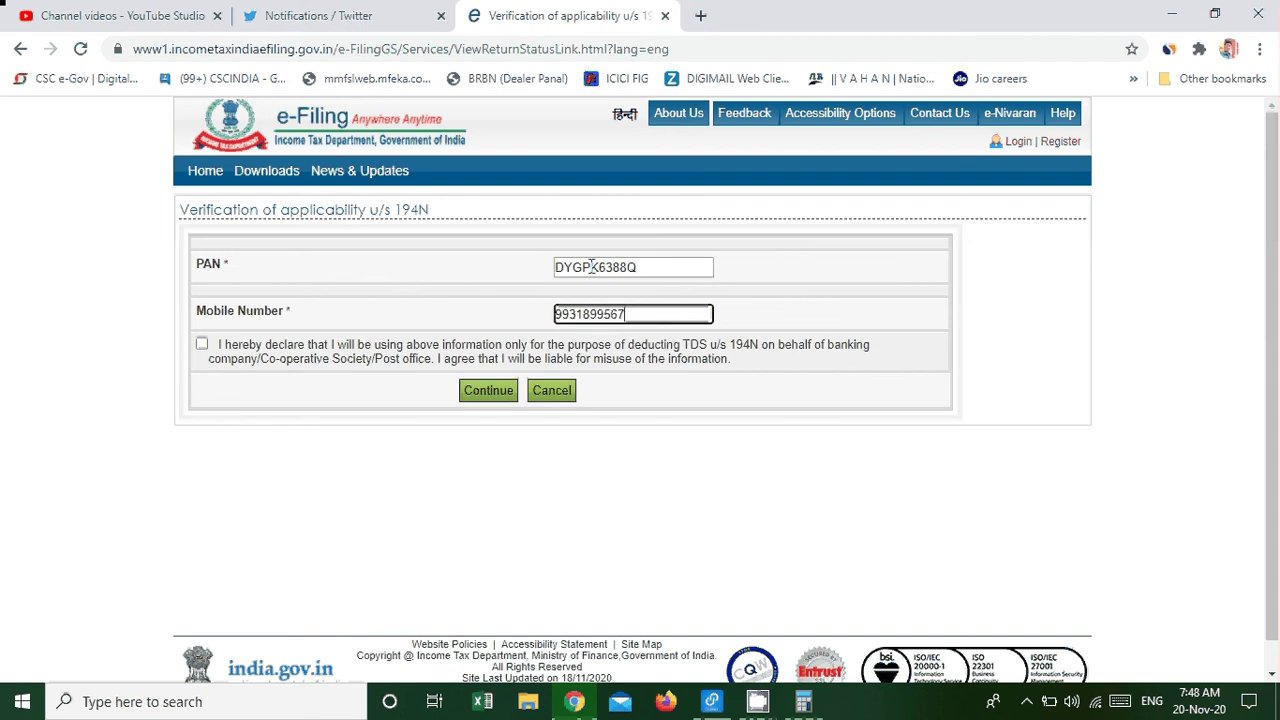
{"action": "left_click", "coordinate": [199, 354]}
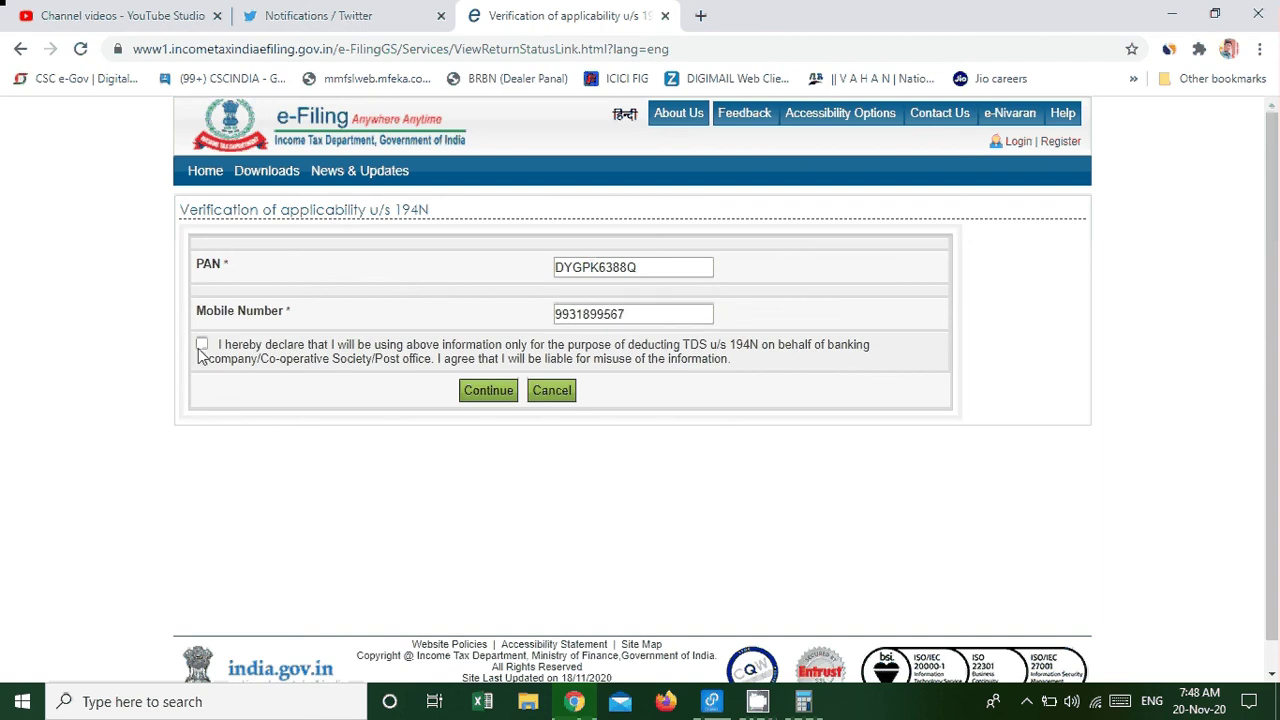
{"action": "left_click", "coordinate": [202, 346]}
{"action": "left_click", "coordinate": [486, 390]}
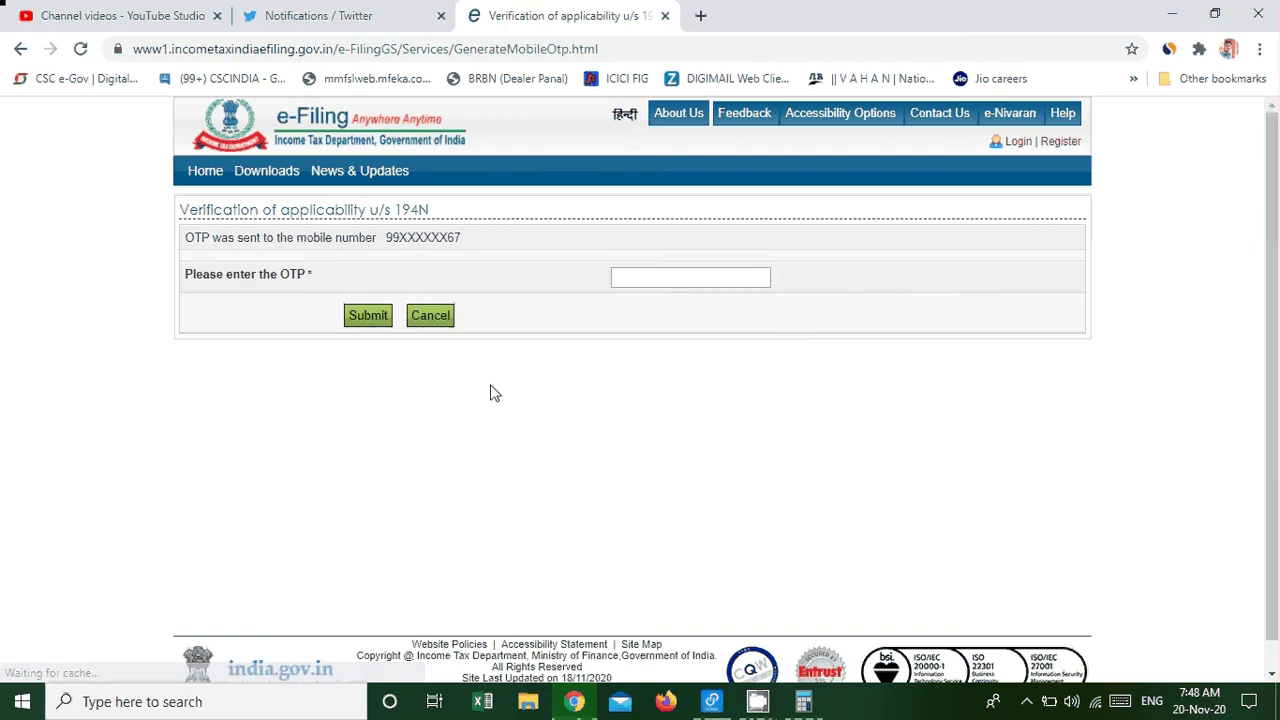
Select the OTP field, then return to the e-Filing home page without entering a code.
{"action": "left_click", "coordinate": [631, 285]}
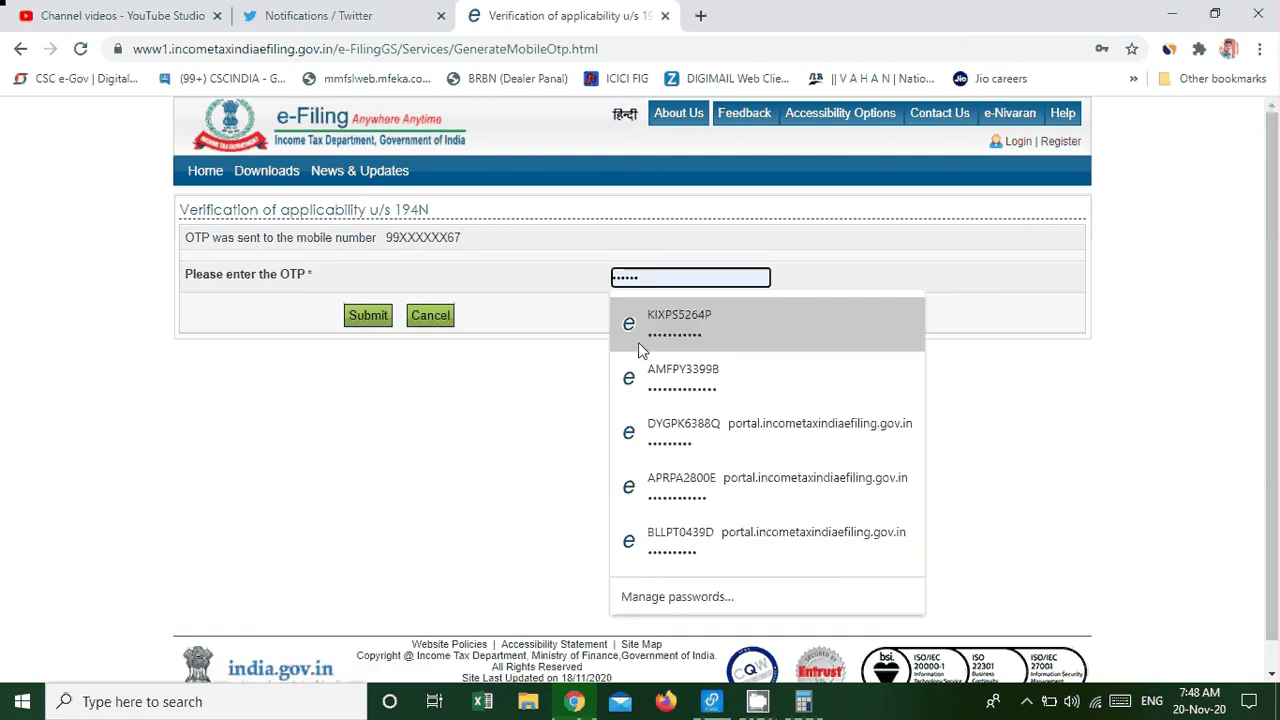
{"action": "left_click", "coordinate": [507, 258]}
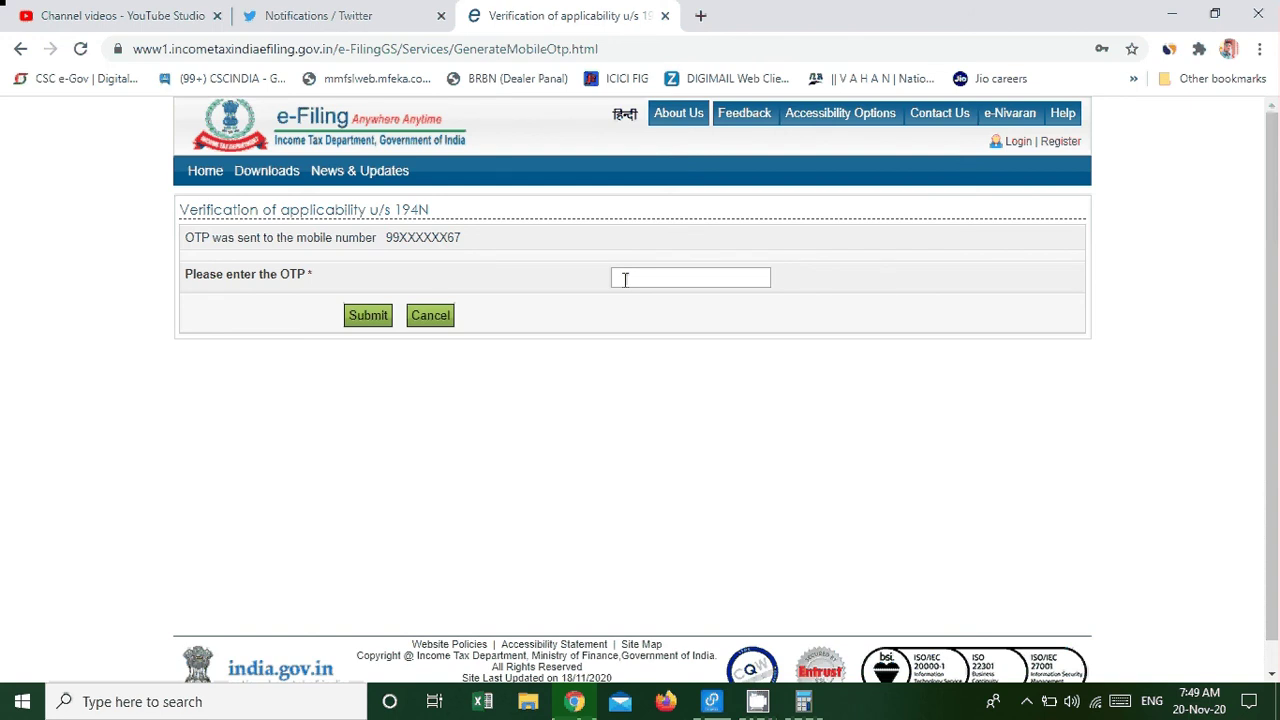
{"action": "left_click", "coordinate": [206, 172]}
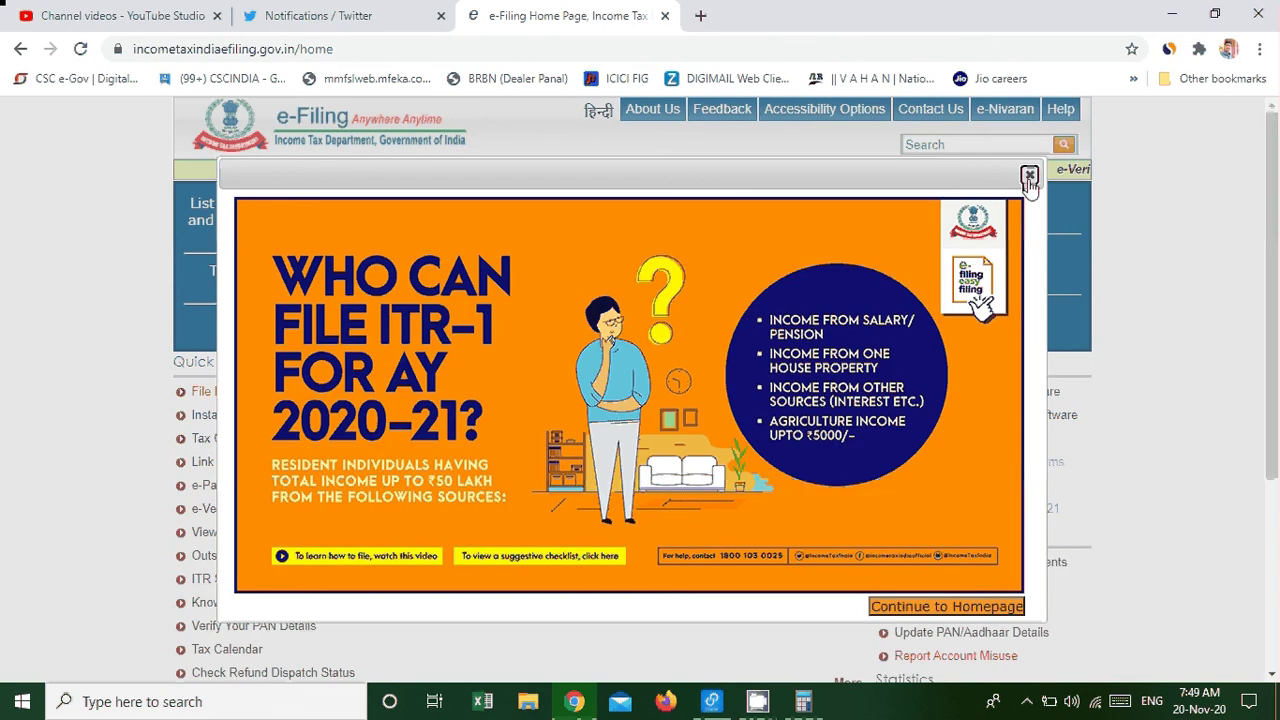
Dismiss the ITR-1 announcement and open the Verification of applicability u/s 194N form.
{"action": "left_click", "coordinate": [1029, 176]}
{"action": "scroll", "coordinate": [124, 501], "scroll_direction": "down", "scroll_amount": 3}
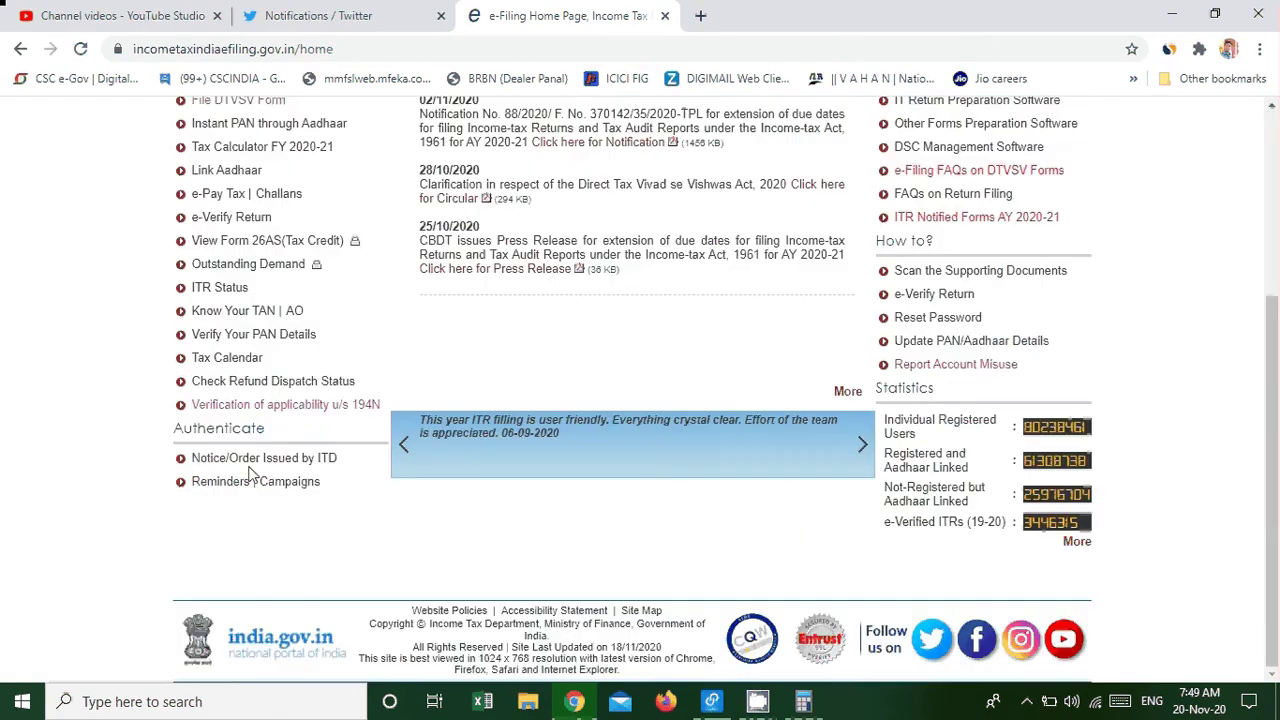
{"action": "left_click", "coordinate": [258, 406]}
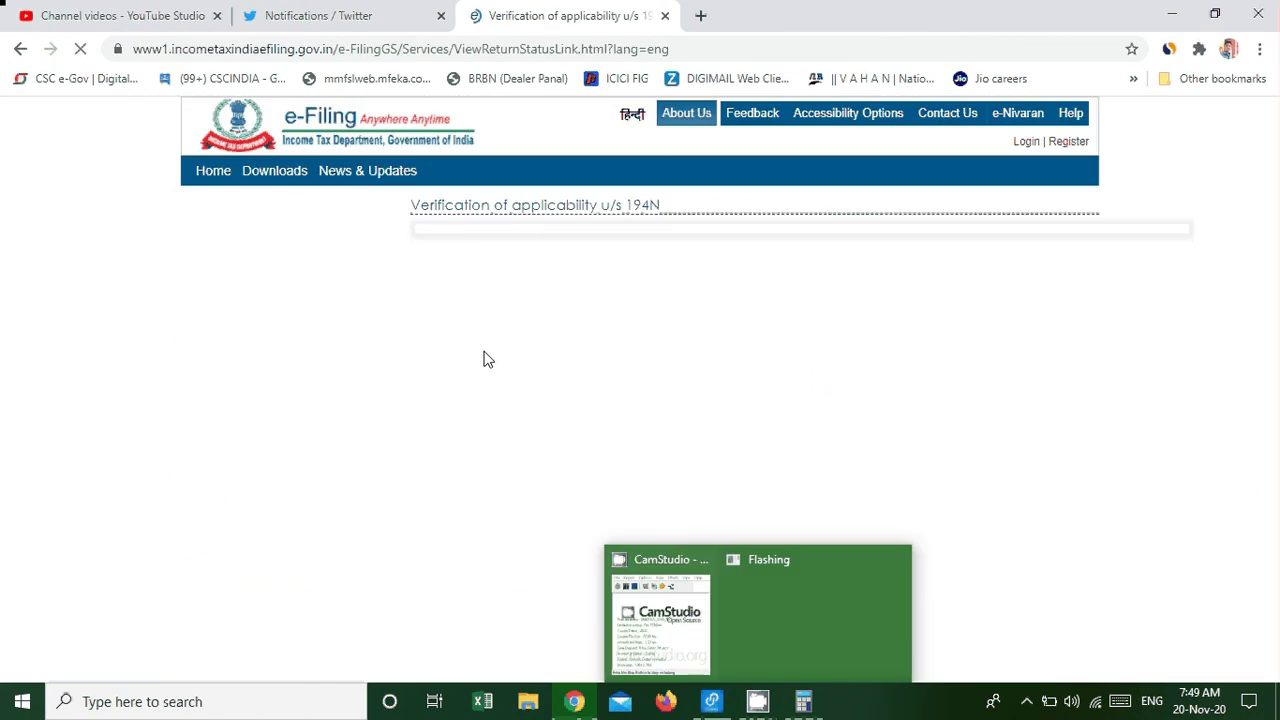
Enter the PAN and another mobile number, accept the declaration, and continue to the OTP page.
{"action": "left_click", "coordinate": [607, 267]}
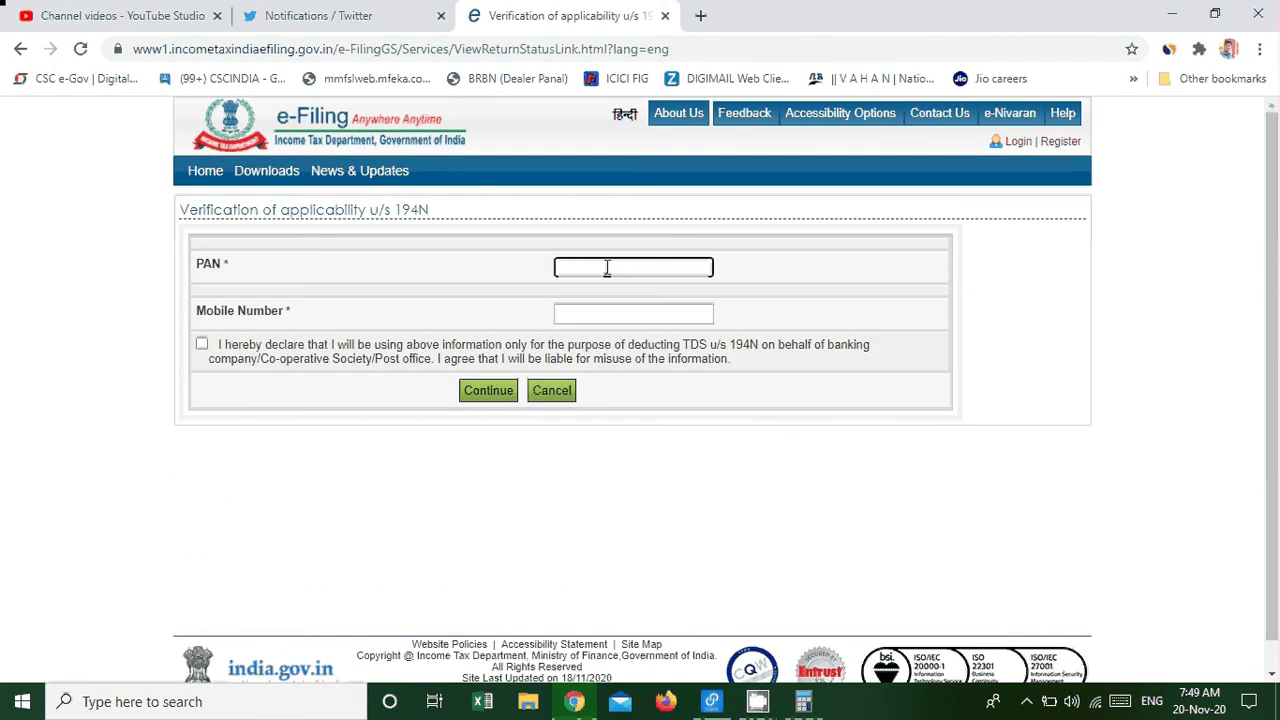
{"action": "key", "text": "Tab"}
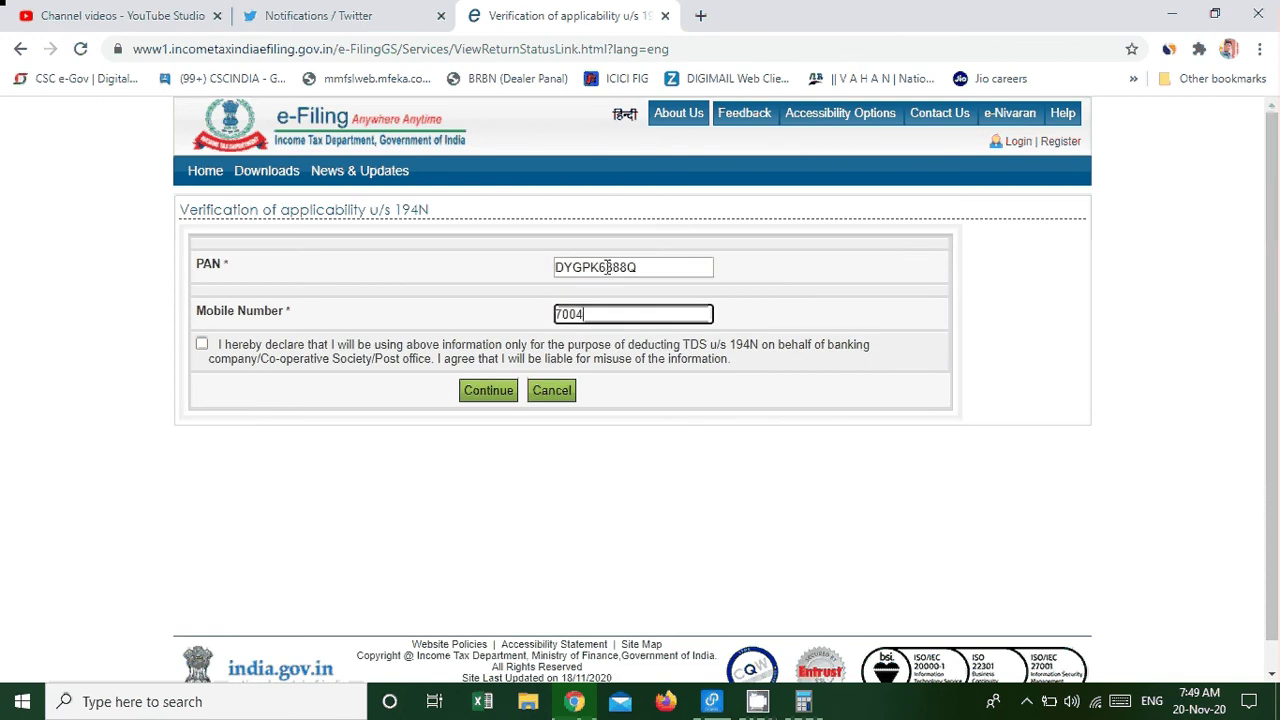
{"action": "left_click", "coordinate": [202, 344]}
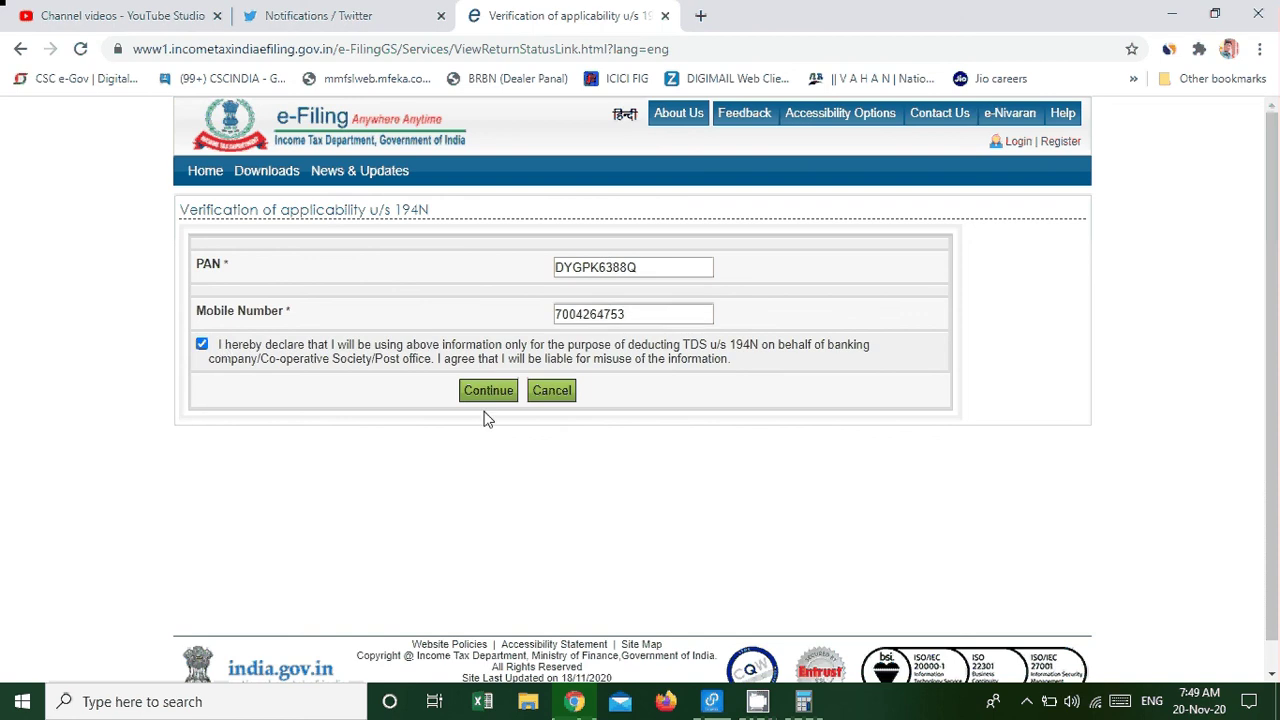
{"action": "left_click", "coordinate": [496, 398]}
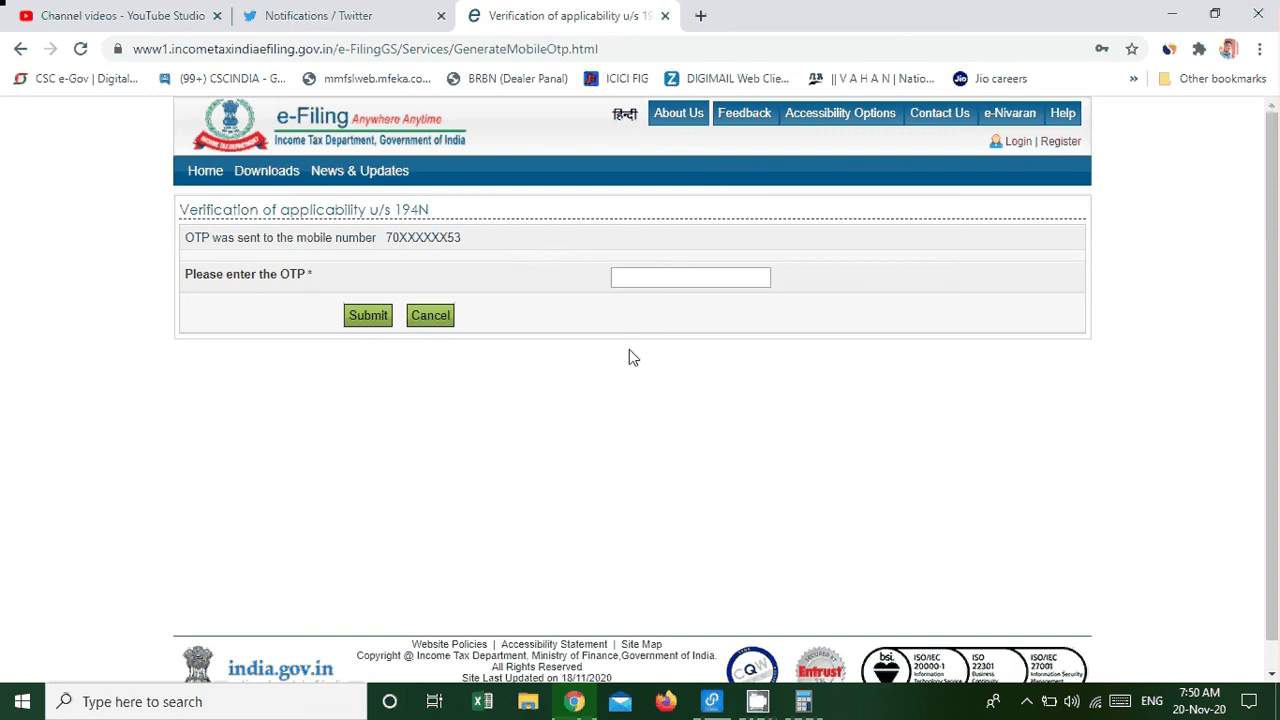
Bring the CamStudio screen recorder window forward from its taskbar preview.
{"action": "left_click", "coordinate": [772, 706]}
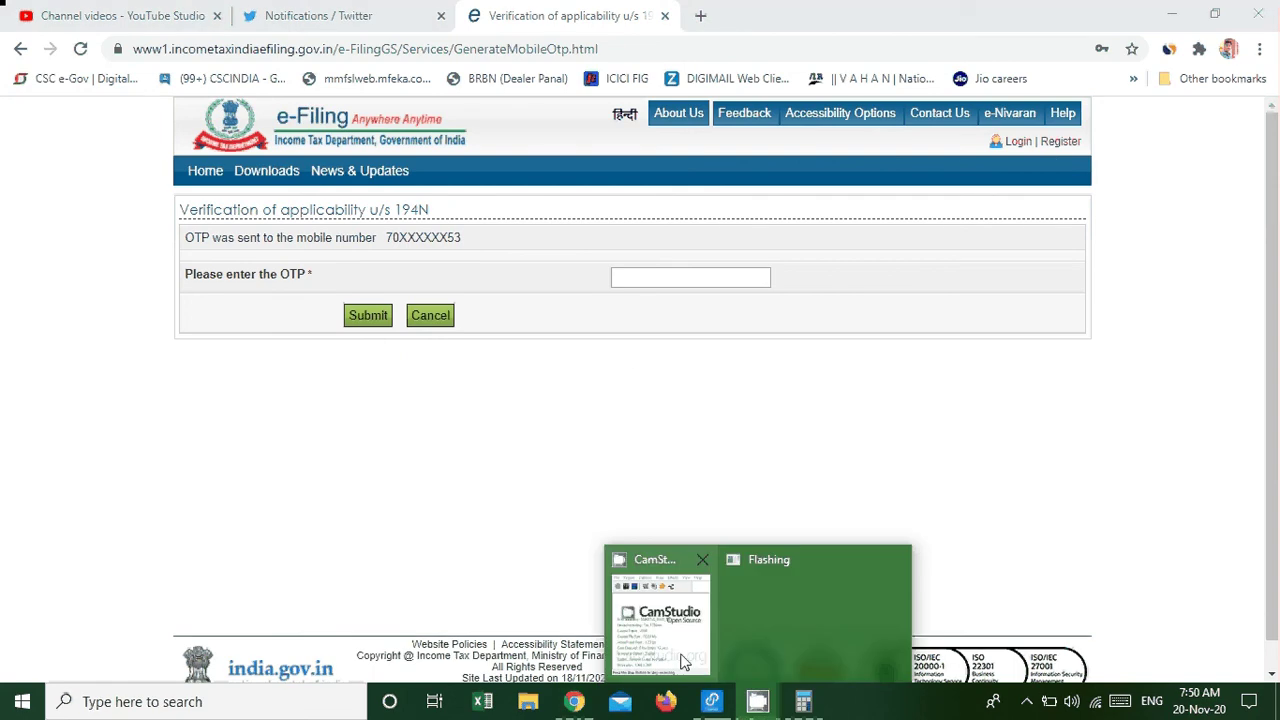
{"action": "left_click", "coordinate": [683, 662]}
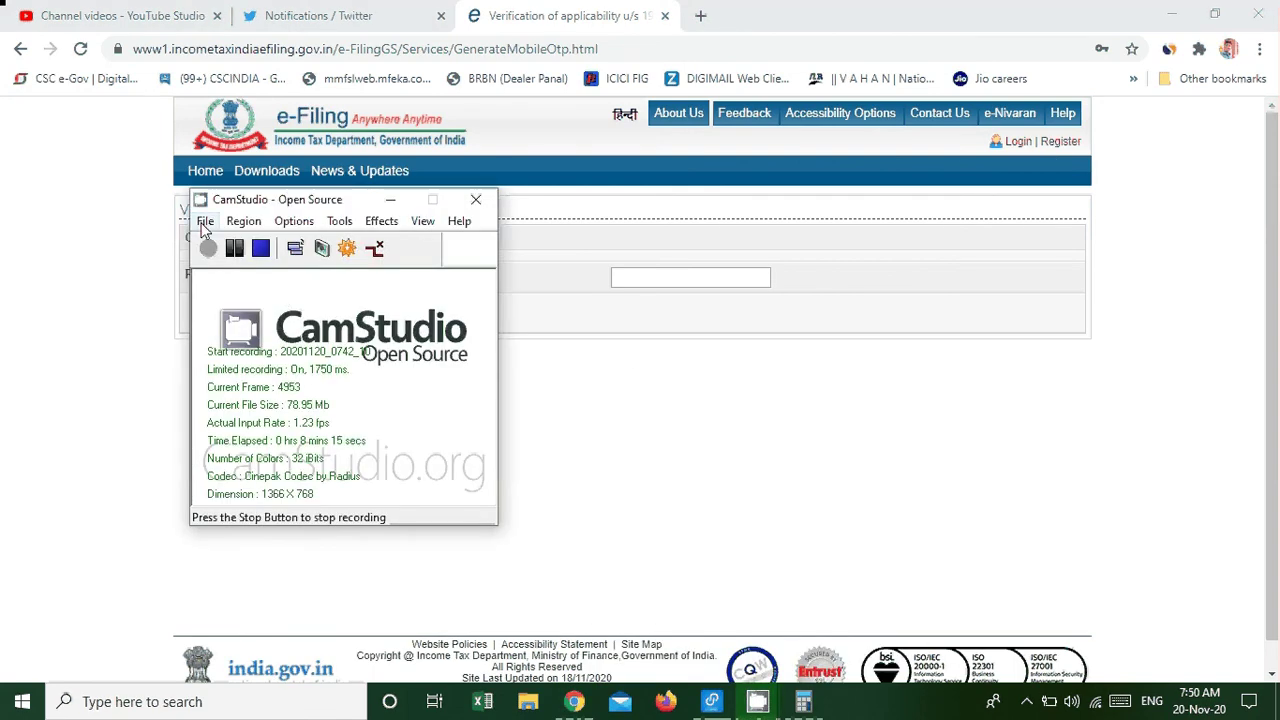